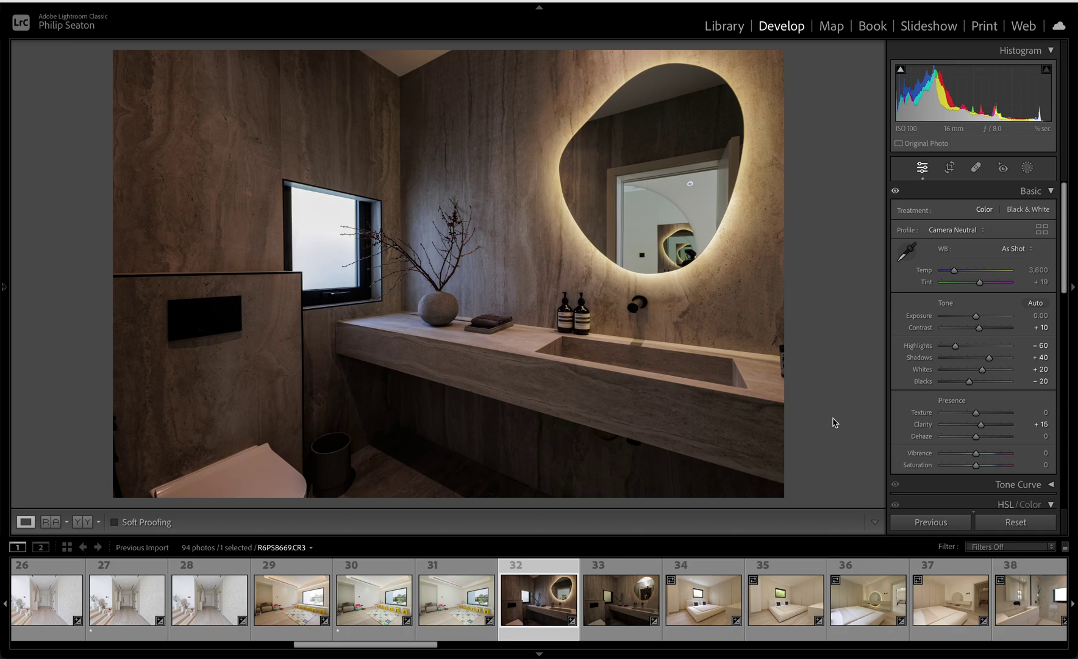
- On flash photo R6PS8670.CR3, sample the white balance from the ceiling and set the exposure to +1.35
click(604, 614)
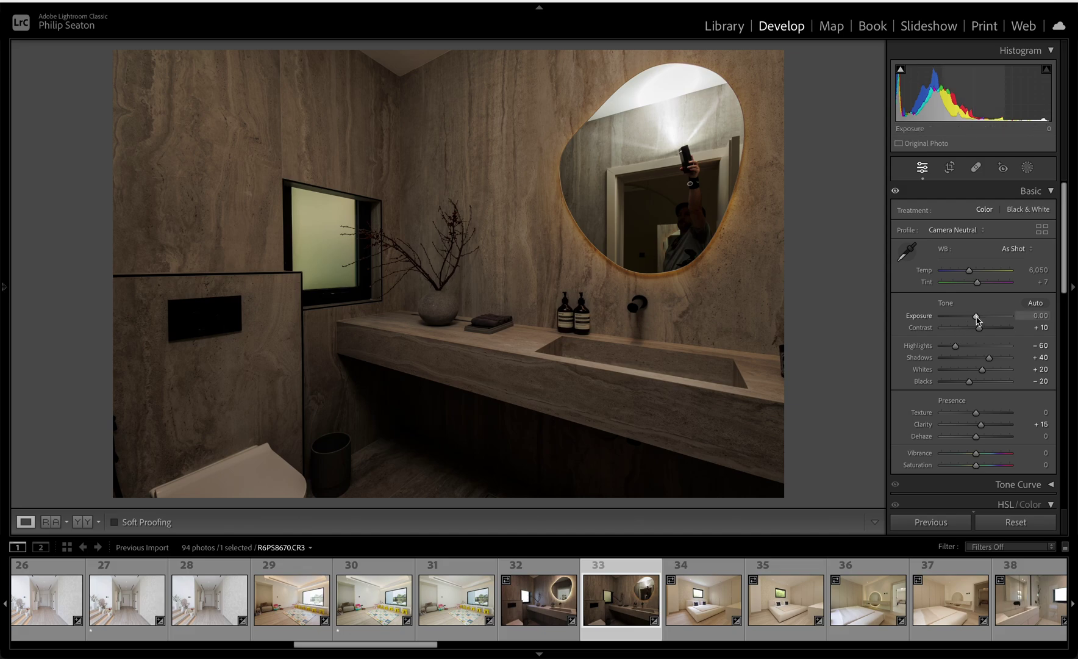
drag(976, 316, 987, 314)
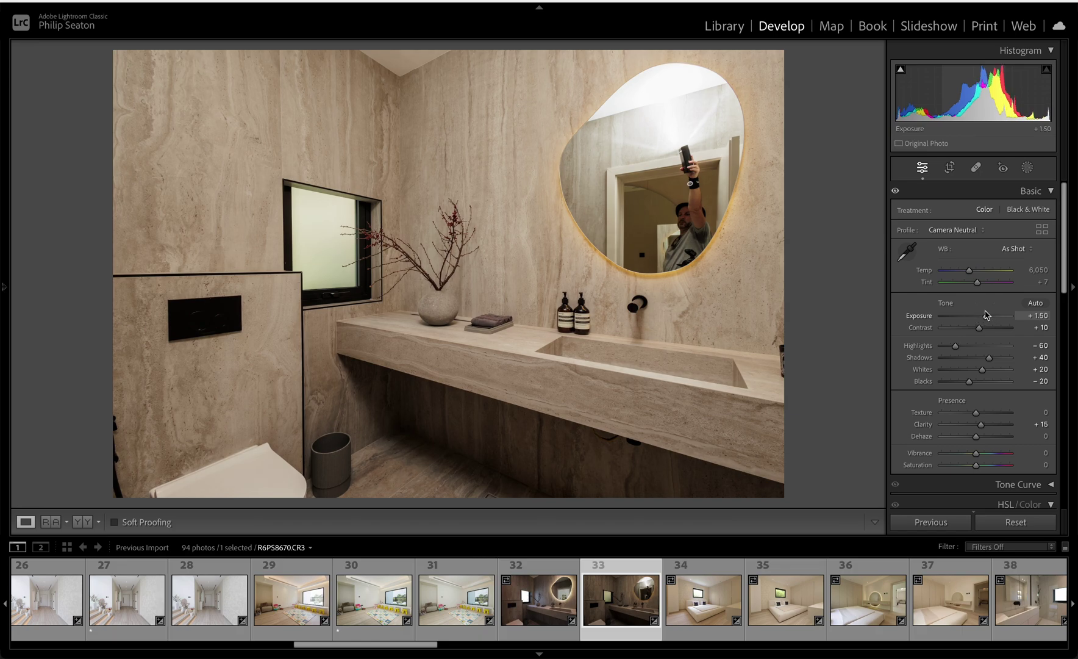
click(907, 251)
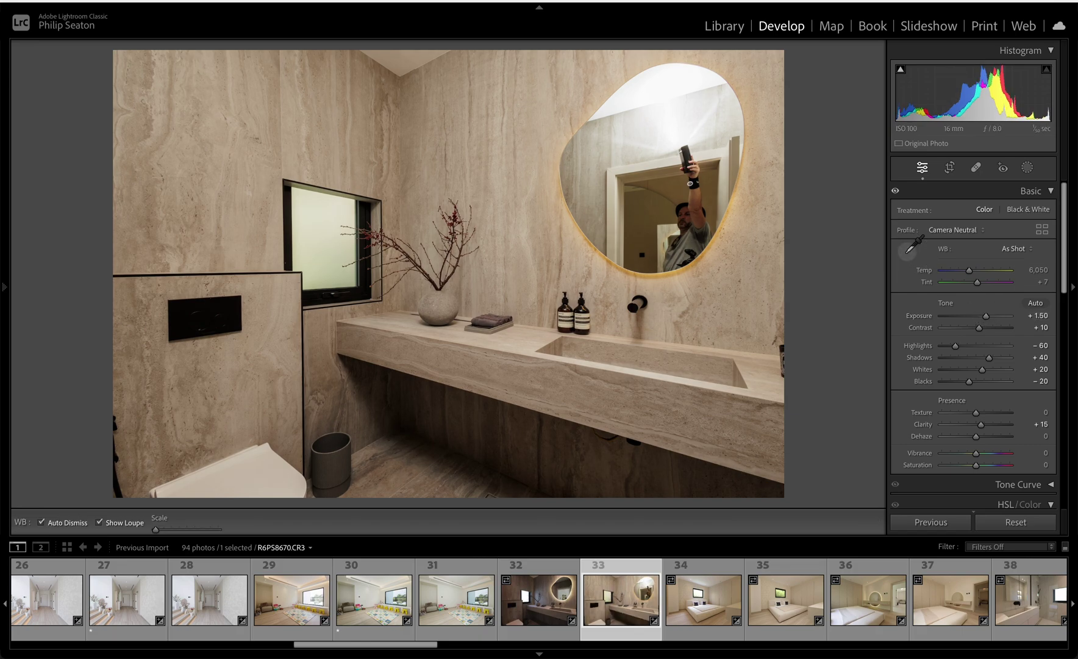
click(415, 59)
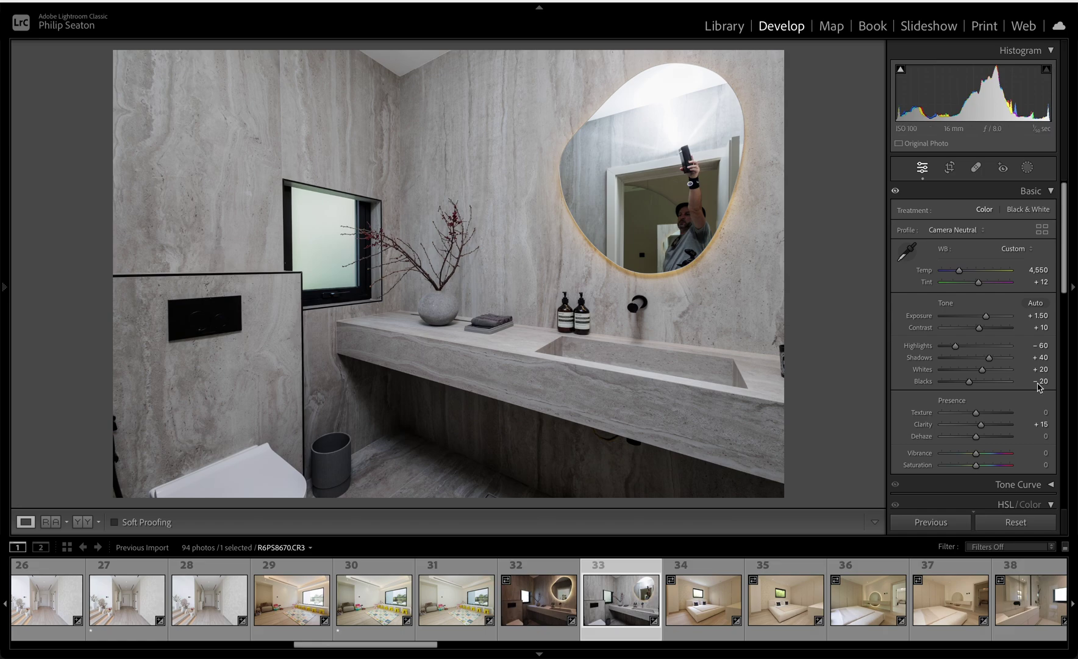
drag(986, 316, 983, 316)
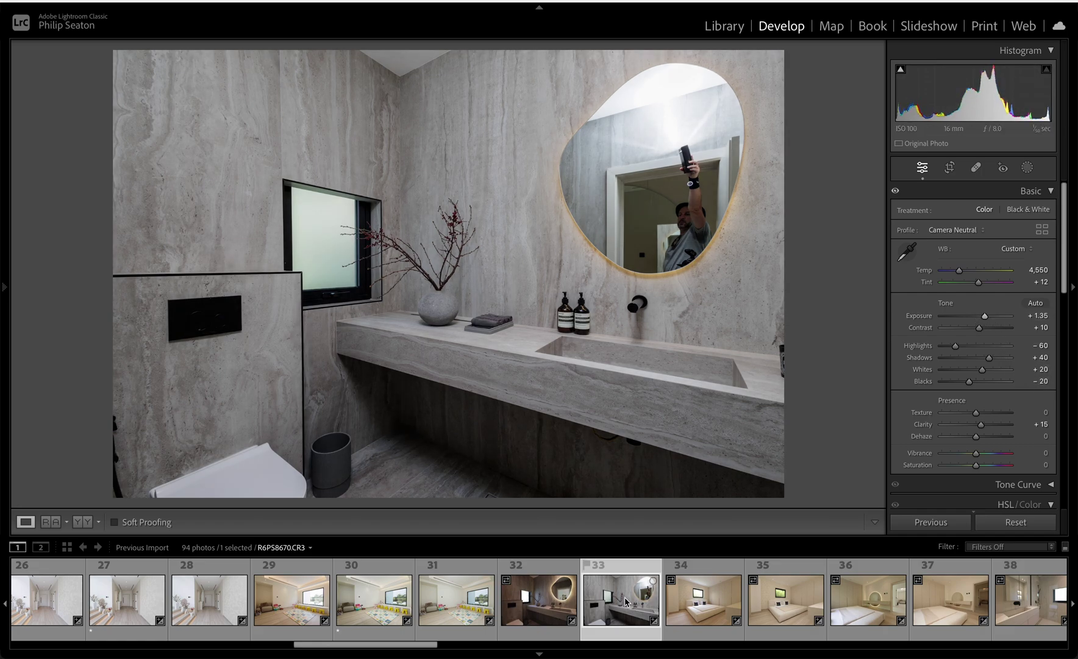
- On ambient photo R6PS8669.CR3, sample the white balance from the toilet lid and set the exposure to +1.55
click(548, 606)
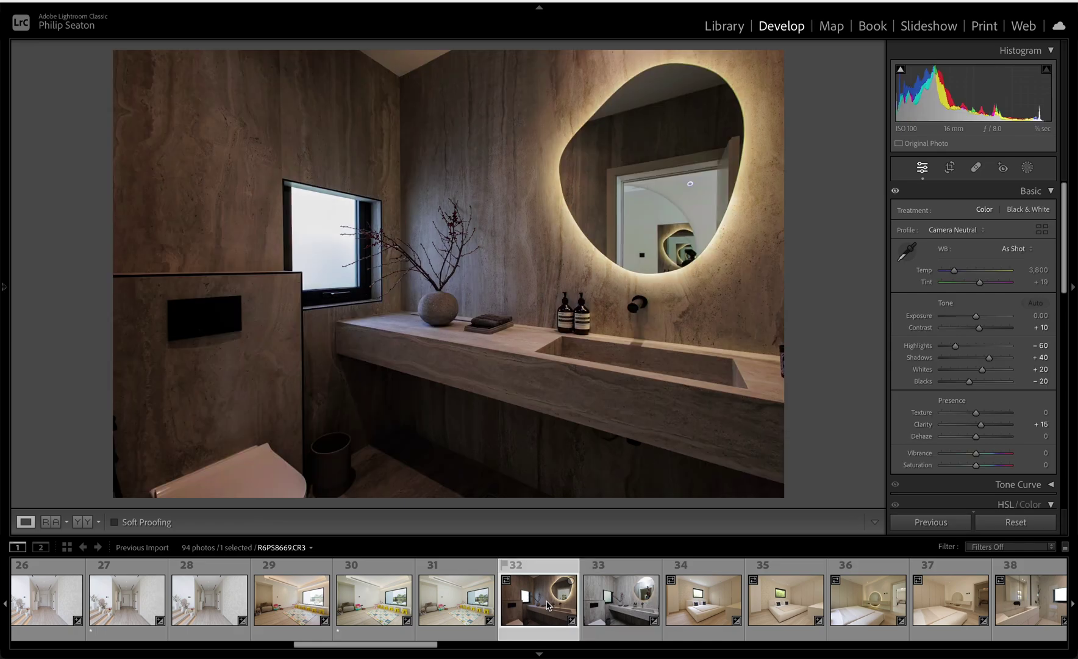
click(907, 251)
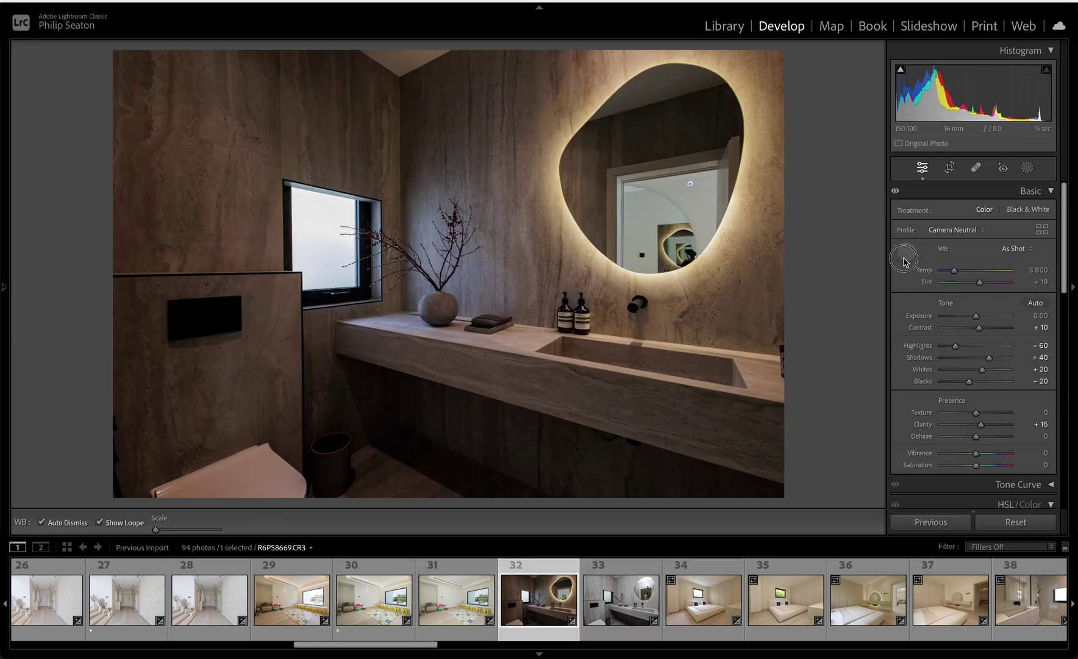
click(269, 464)
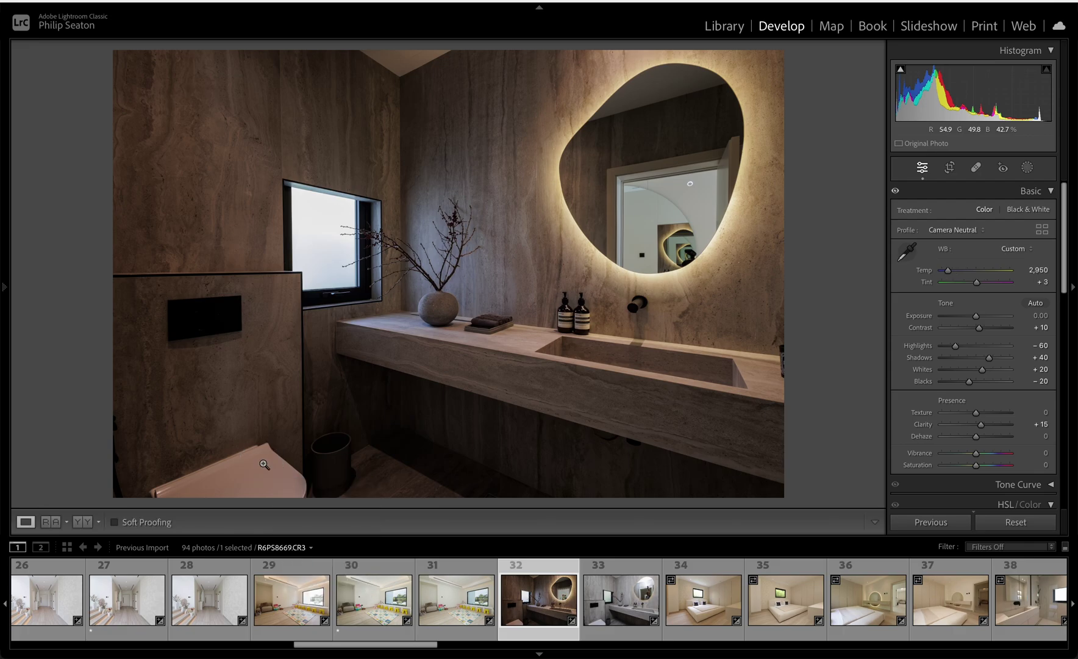
drag(976, 316, 989, 316)
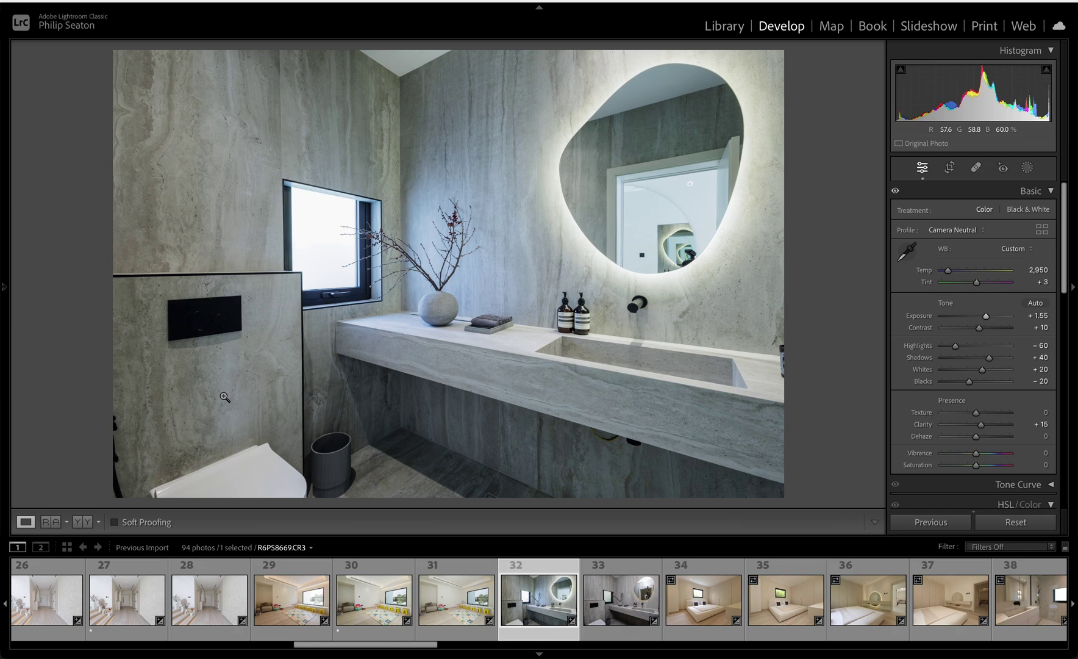
- Open R6PS8669.CR3 and R6PS8670.CR3 together as layers of one document in Photoshop
click(618, 597)
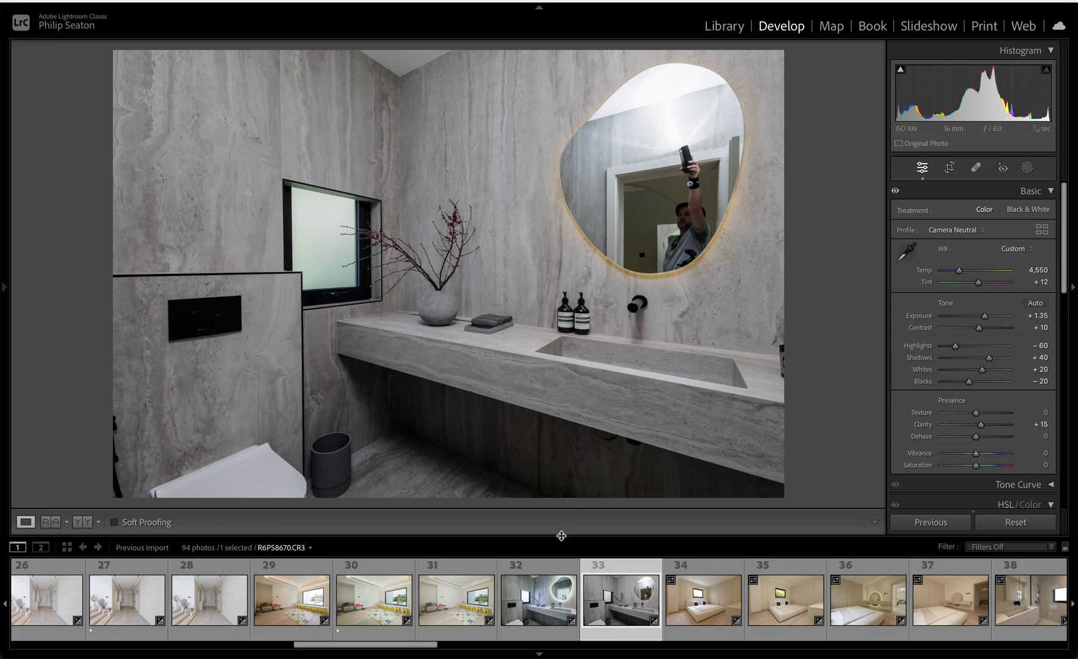
shift+click(540, 600)
right_click(539, 600)
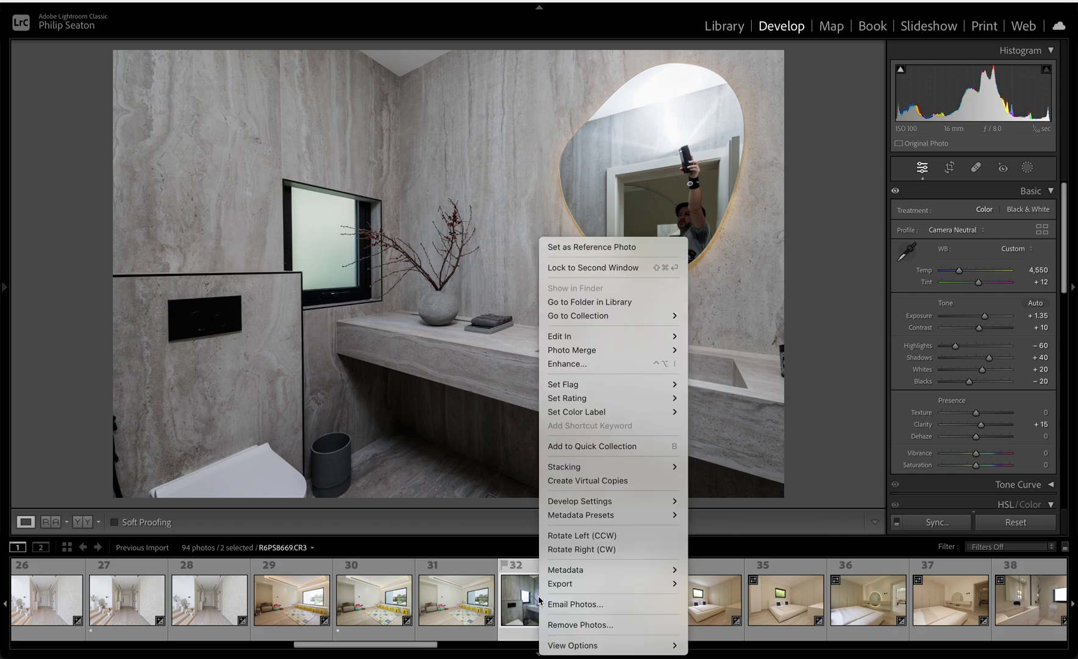
mouse_move(625, 336)
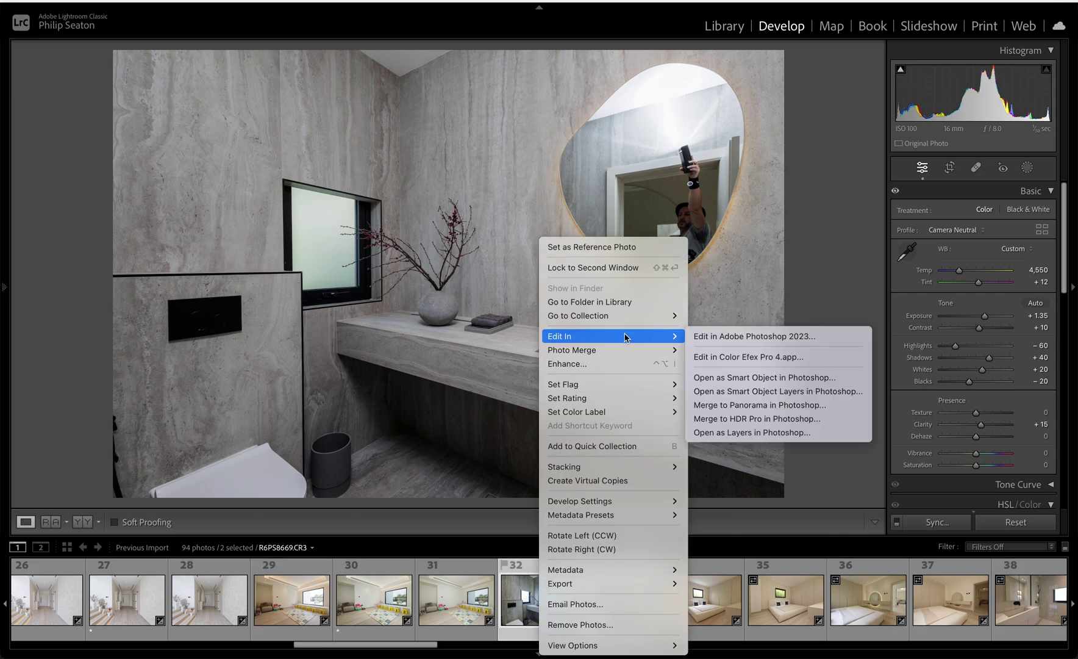
click(758, 431)
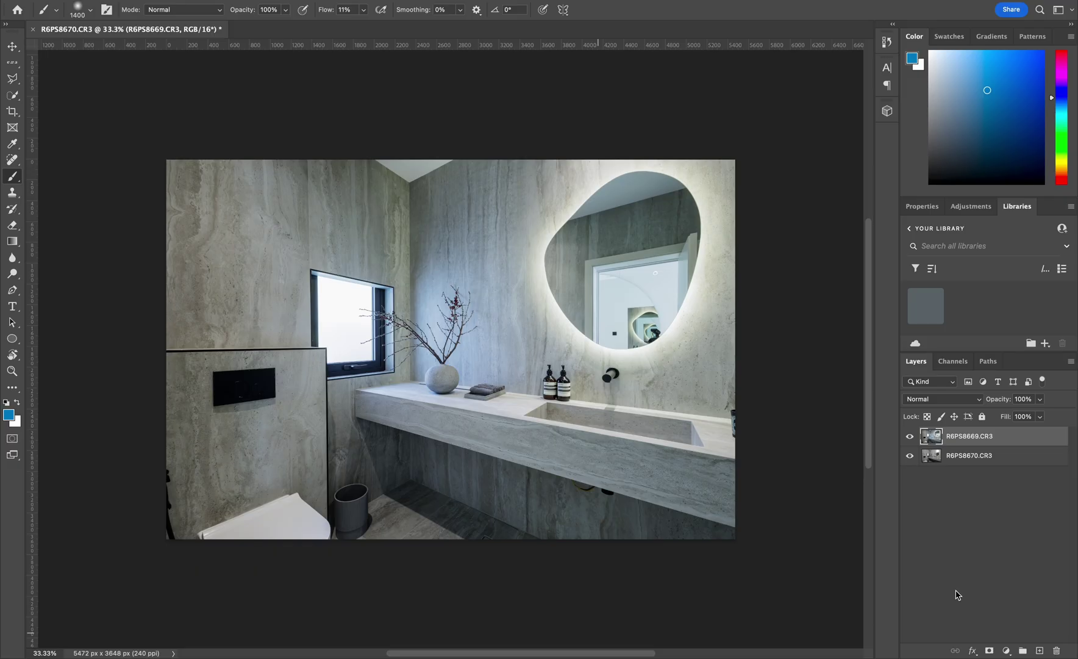
- Auto-align both photo layers with the Auto projection and check the alignment by toggling the R6PS8669.CR3 layer's visibility
shift+click(1015, 463)
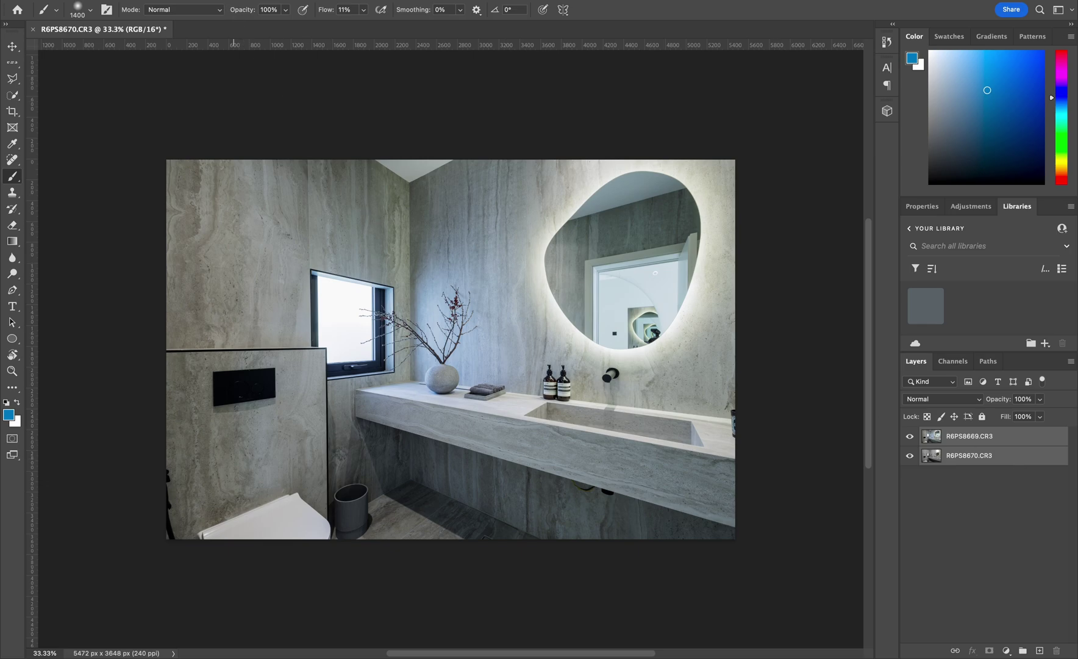
click(101, 0)
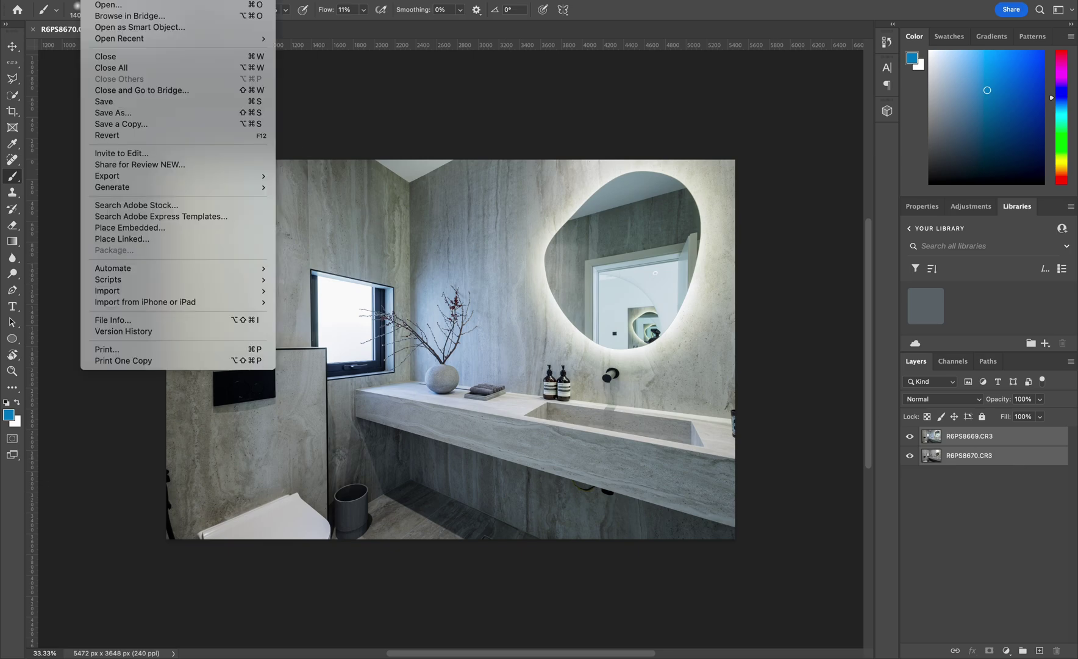
mouse_move(125, 0)
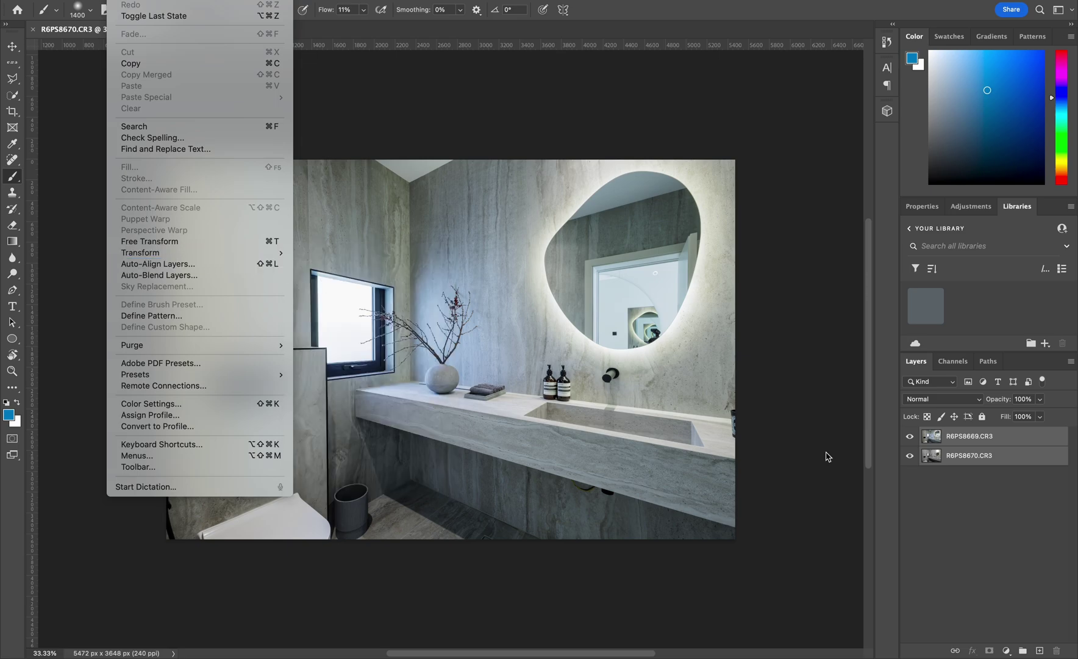
key(Escape)
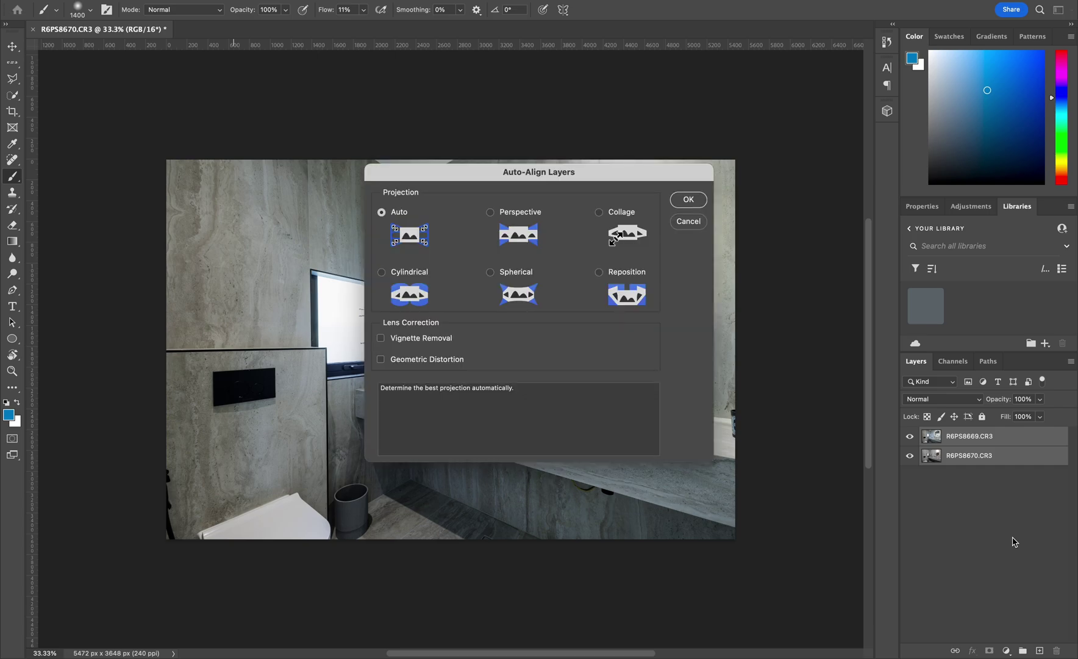
key(Return)
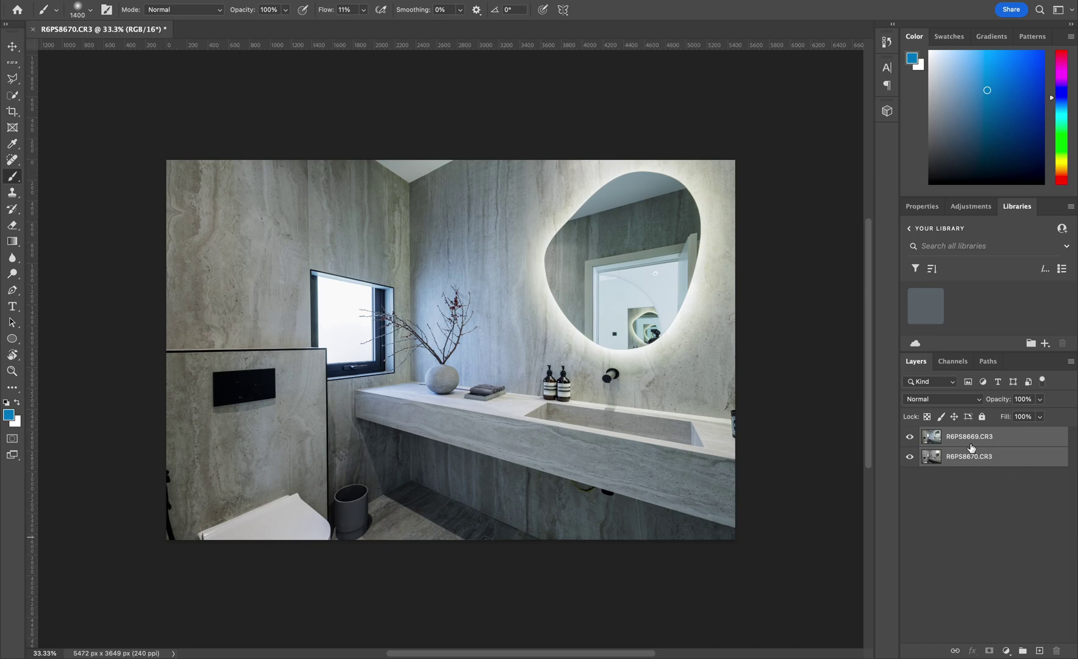
click(911, 437)
click(910, 437)
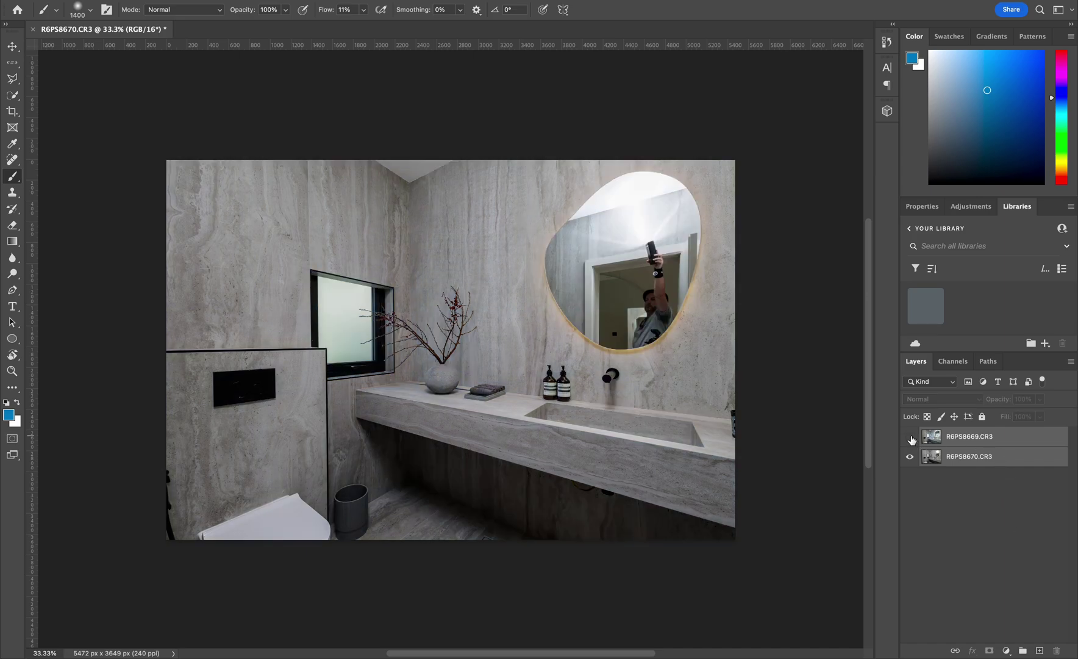
click(911, 437)
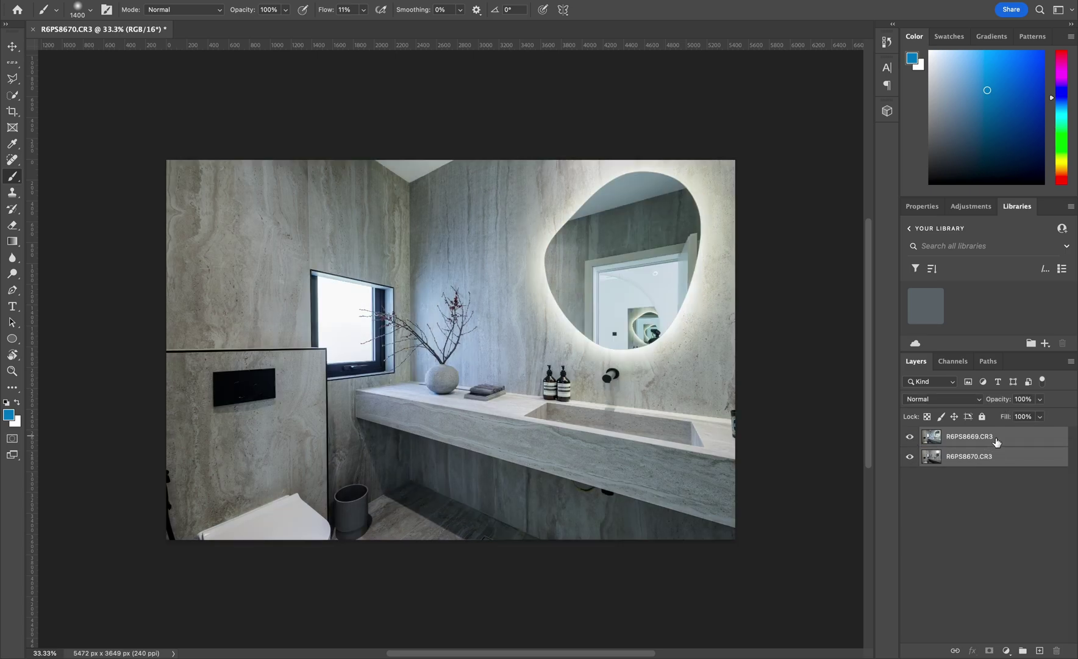
- Duplicate the R6PS8669.CR3 layer and move the R6PS8670.CR3 layer between the original and its copy
click(1016, 440)
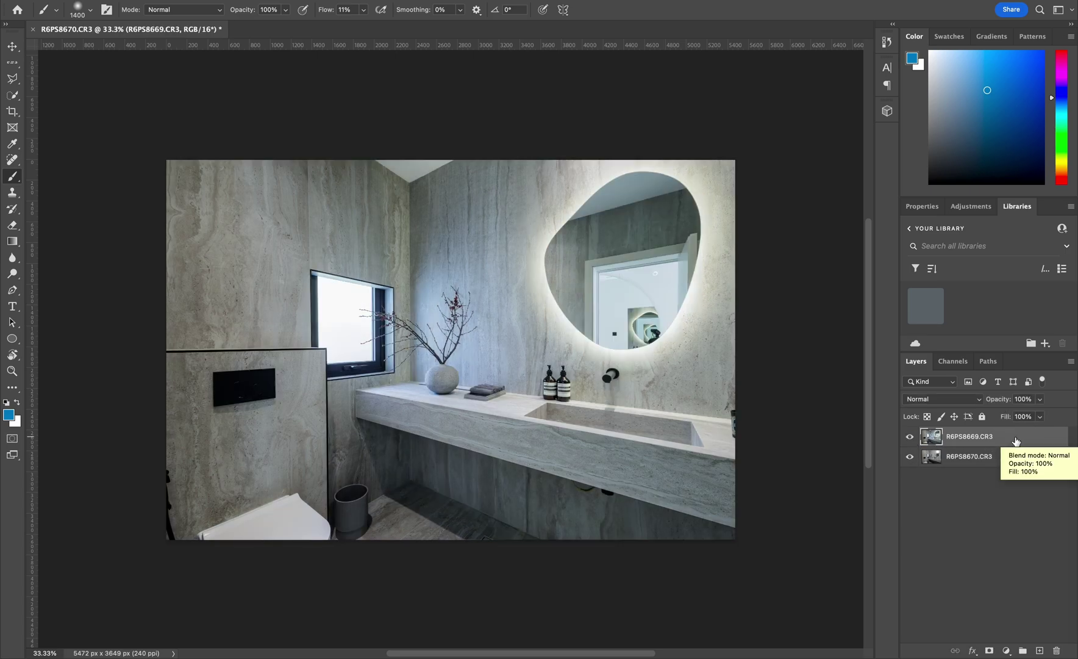
key(ctrl+j)
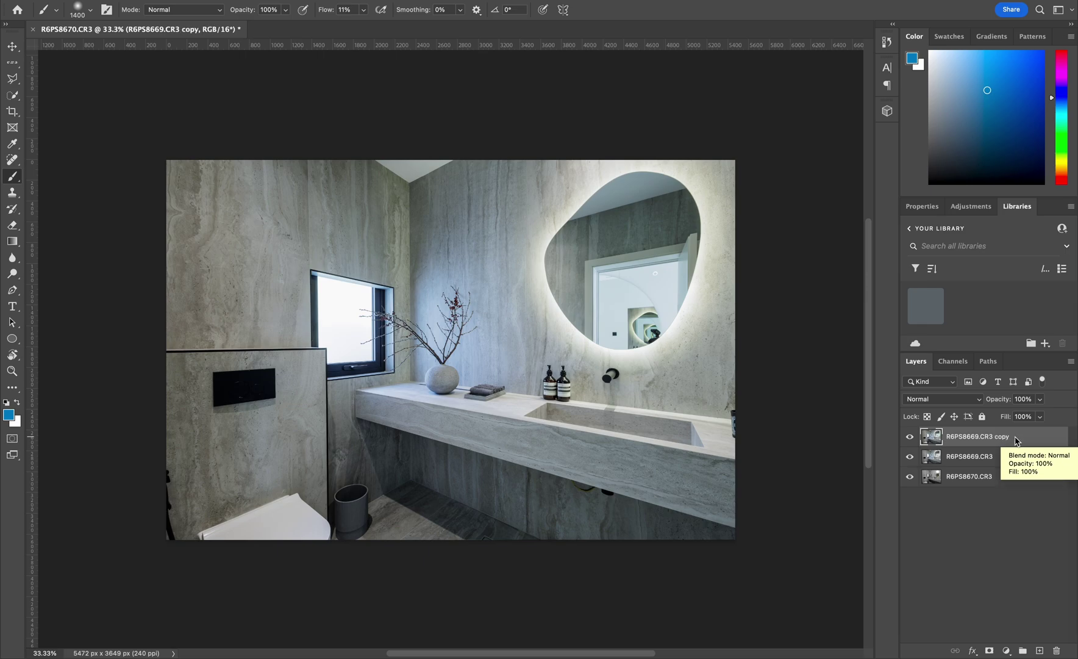
click(1017, 480)
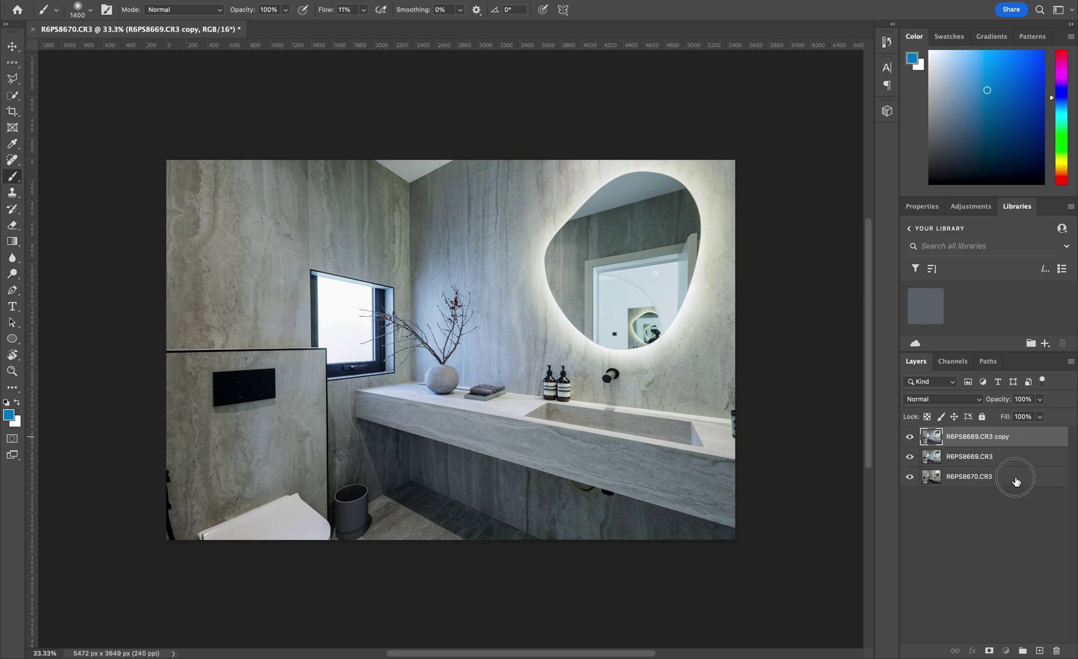
drag(1016, 481, 1017, 456)
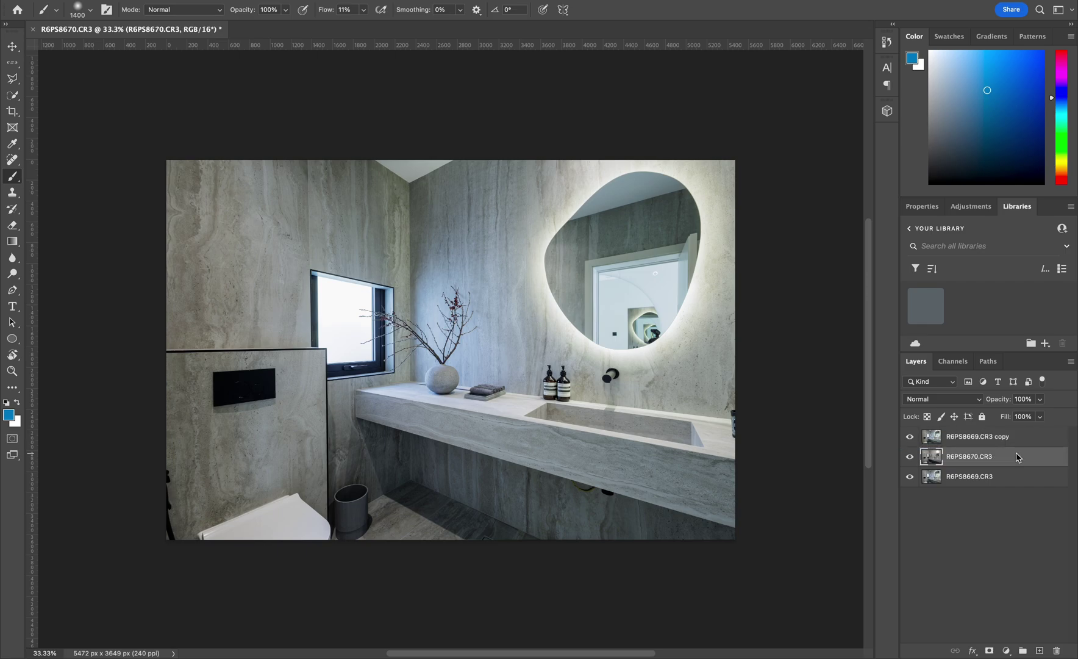
- Add a black layer mask to the R6PS8669.CR3 copy layer and set its blend mode to Luminosity
click(1026, 436)
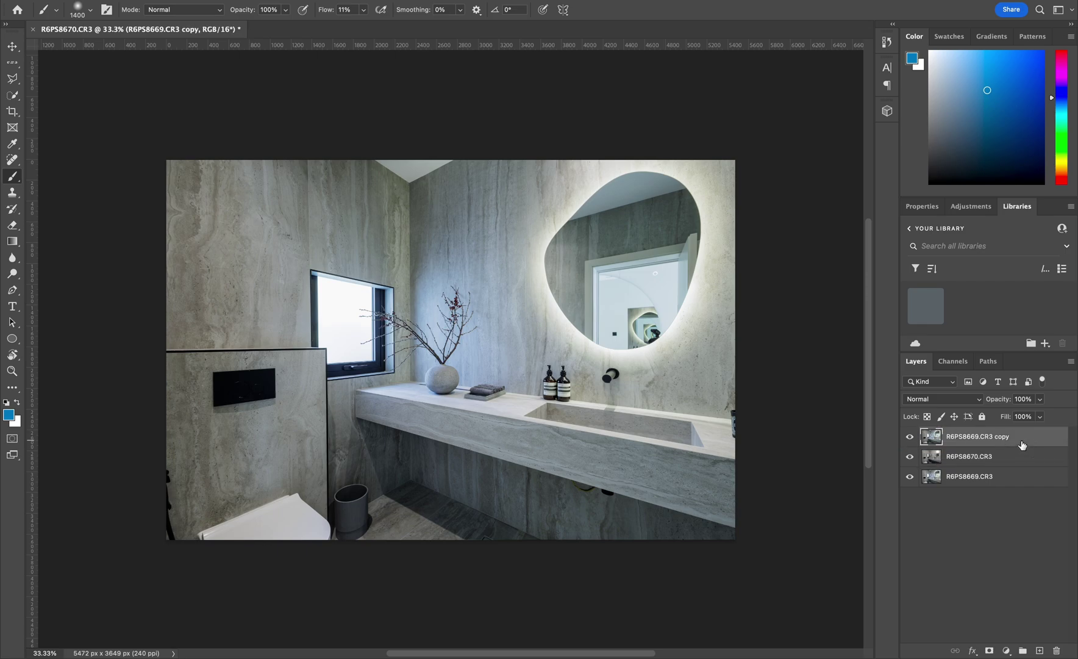
click(910, 437)
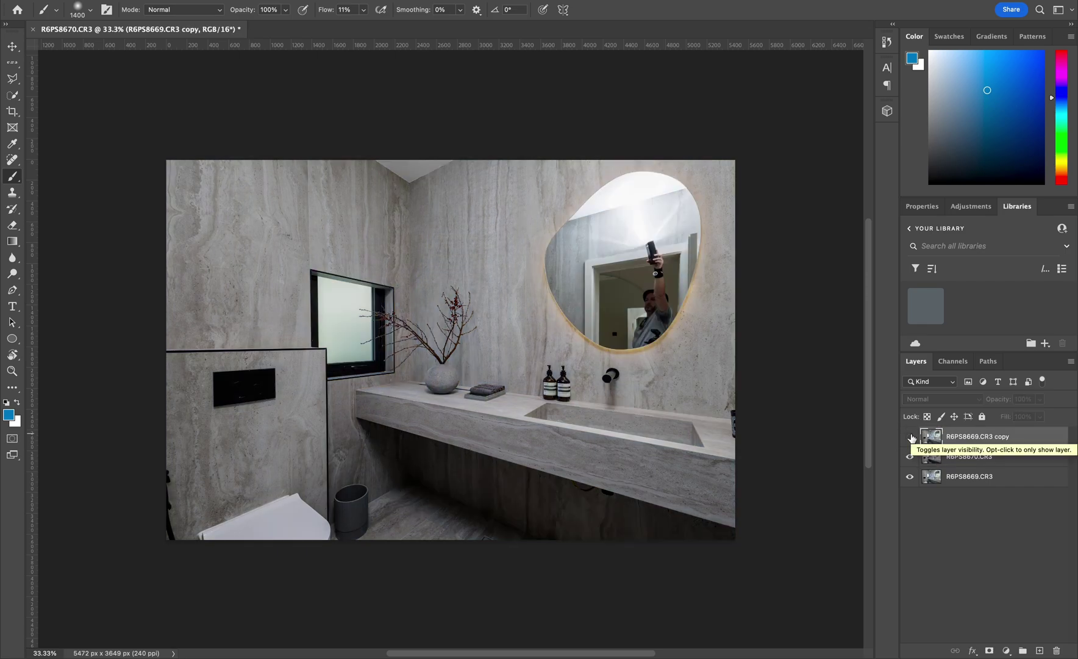
click(910, 437)
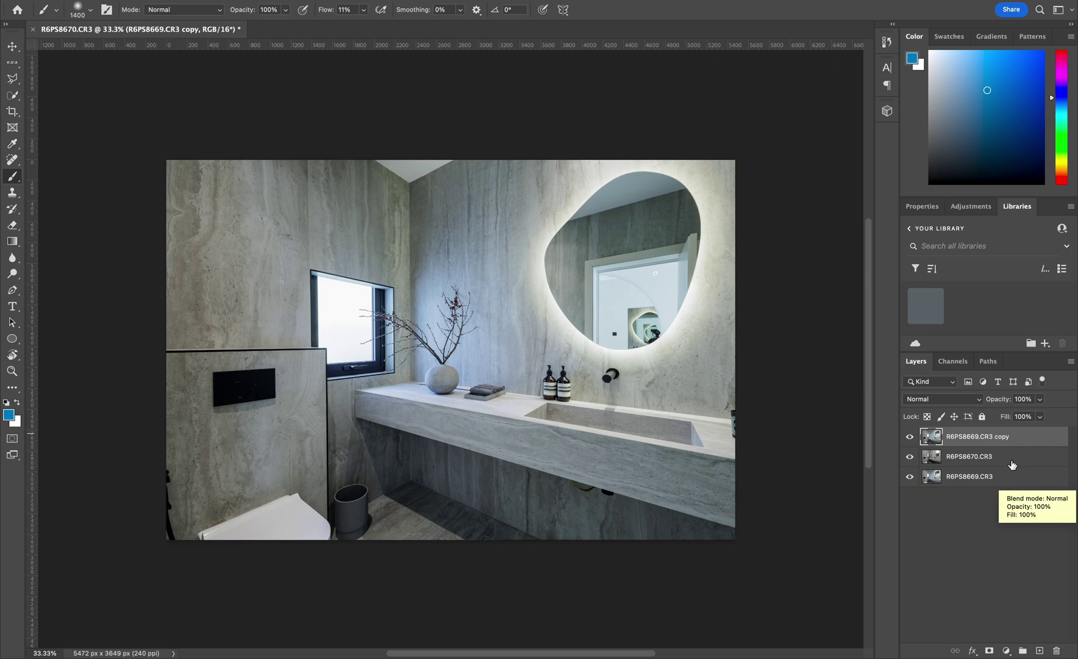
alt+click(988, 650)
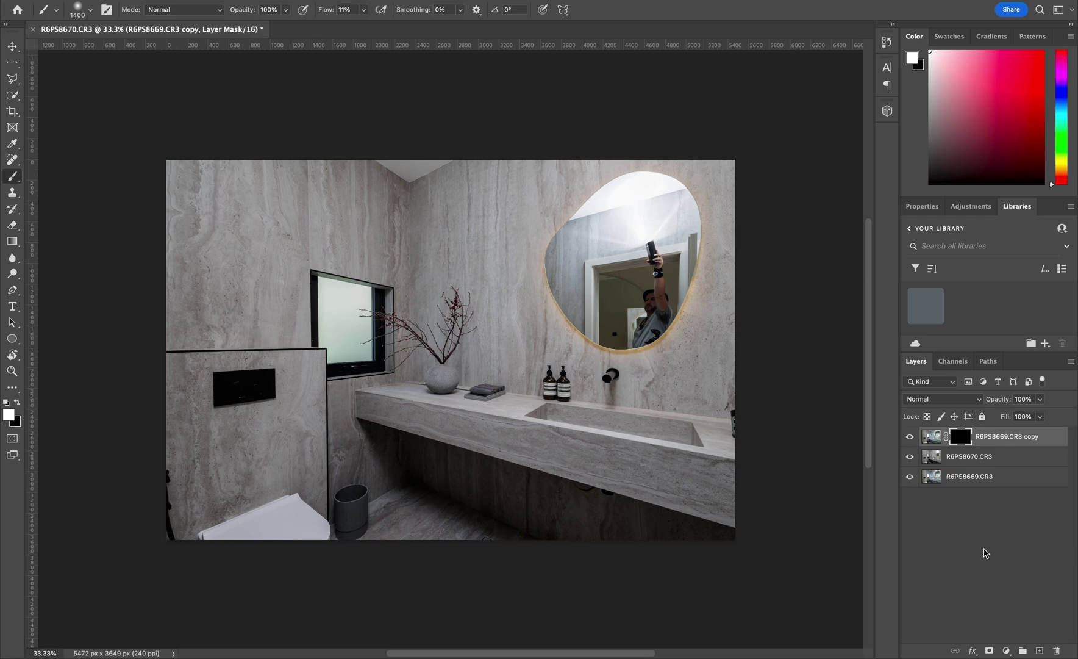
click(942, 399)
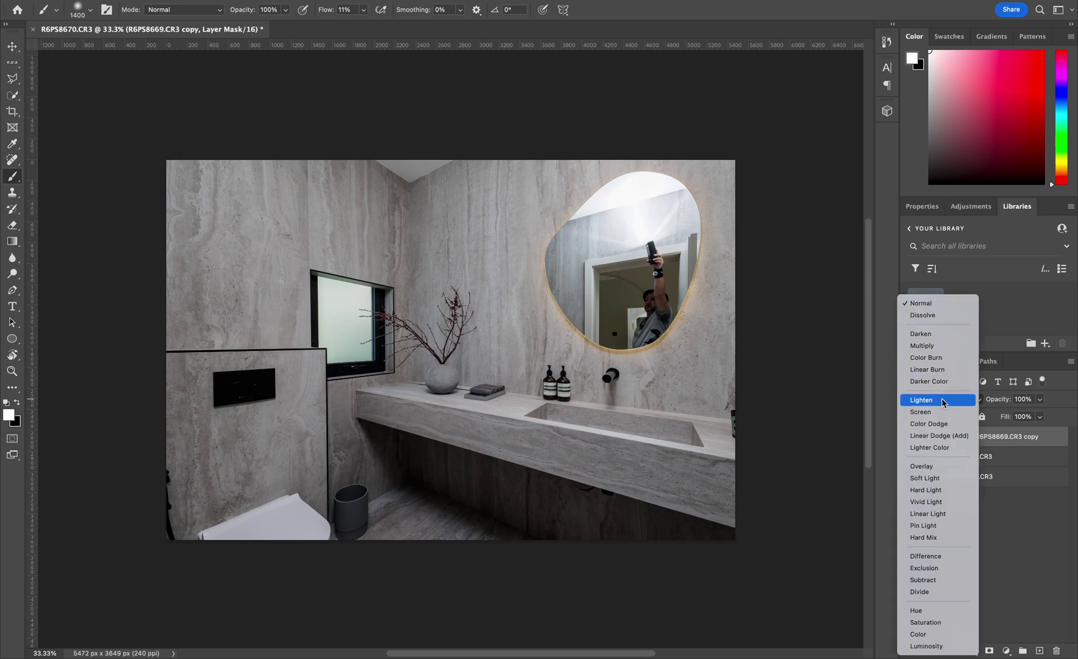
click(926, 645)
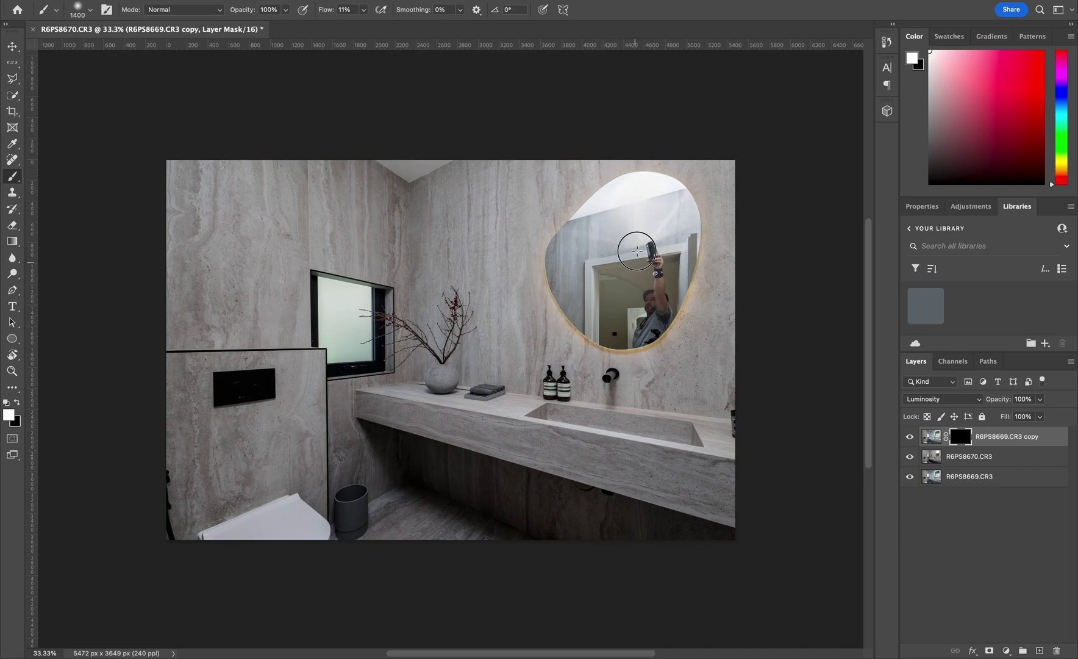
- Paint white on the copy's mask with a soft brush at 11% flow over the mirror, its glow and the area beneath the counter
mouse_move(636, 251)
mouse_down()
mouse_move(620, 286)
mouse_move(632, 283)
mouse_move(598, 285)
mouse_move(576, 218)
mouse_move(672, 259)
mouse_move(651, 293)
mouse_move(622, 302)
mouse_move(639, 343)
mouse_move(638, 311)
mouse_move(657, 294)
mouse_move(639, 316)
mouse_move(645, 240)
mouse_move(609, 220)
mouse_move(597, 239)
mouse_move(636, 303)
mouse_move(640, 259)
mouse_move(645, 307)
mouse_up()
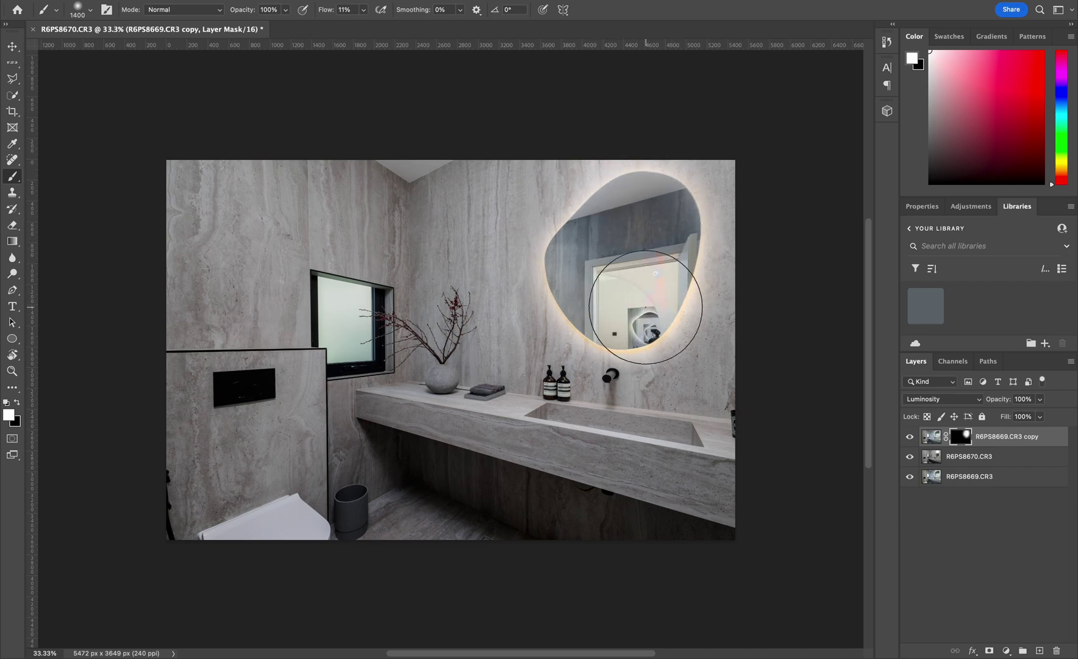
scroll(645, 306, up, 3)
scroll(647, 302, up, 3)
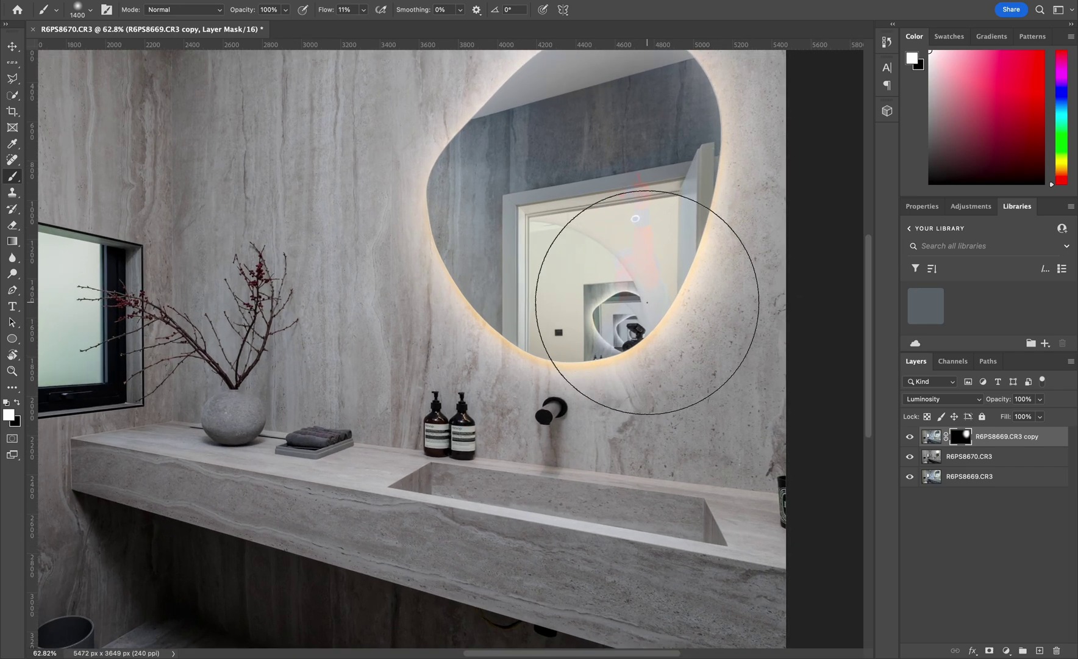
scroll(647, 302, down, 6)
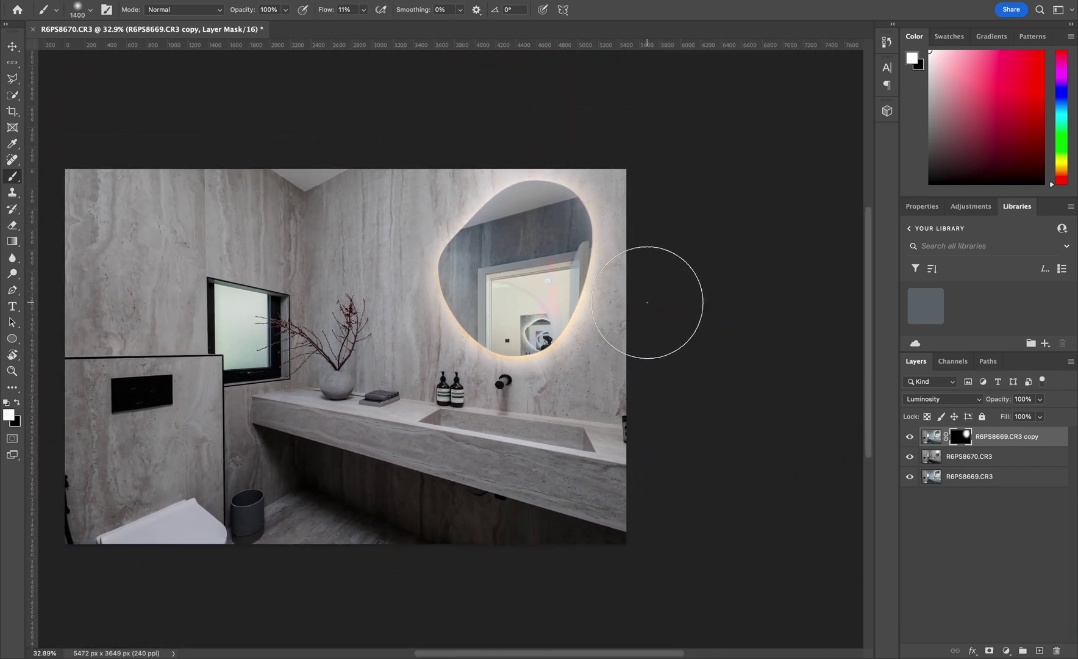
scroll(647, 302, left, 3)
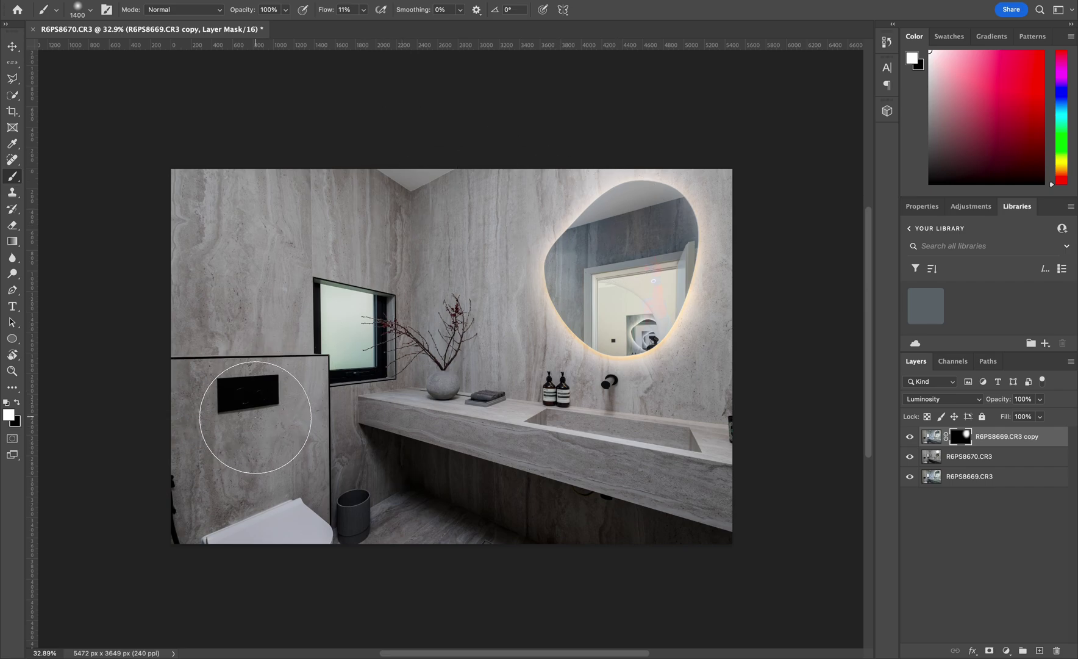
drag(498, 493, 481, 522)
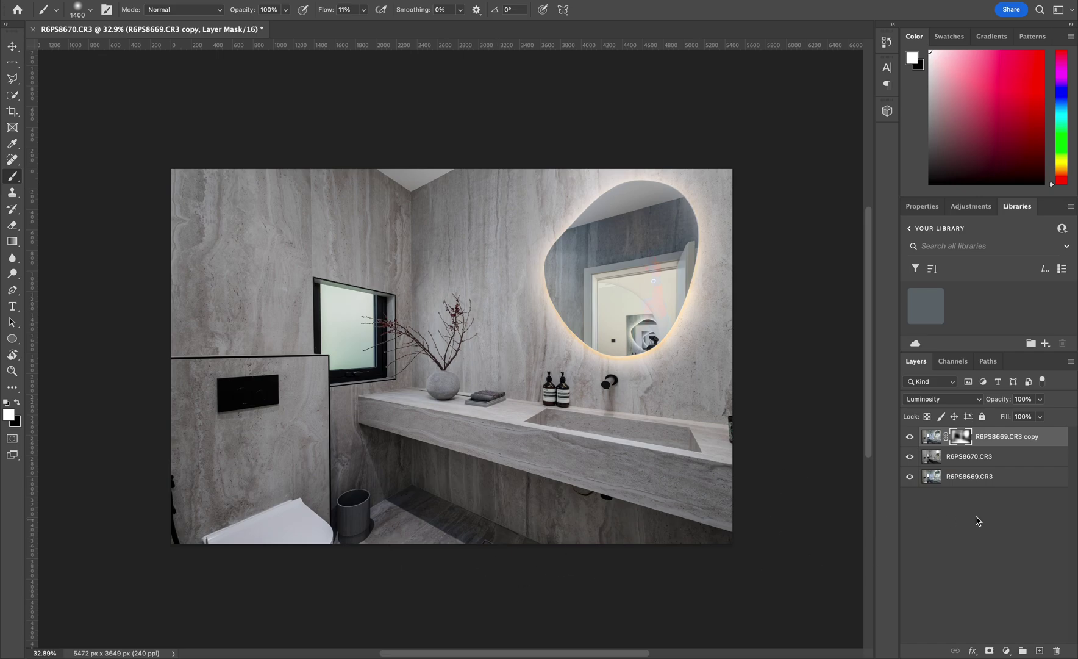
- Merge the R6PS8669.CR3 copy layer with the R6PS8670.CR3 layer
click(1015, 462)
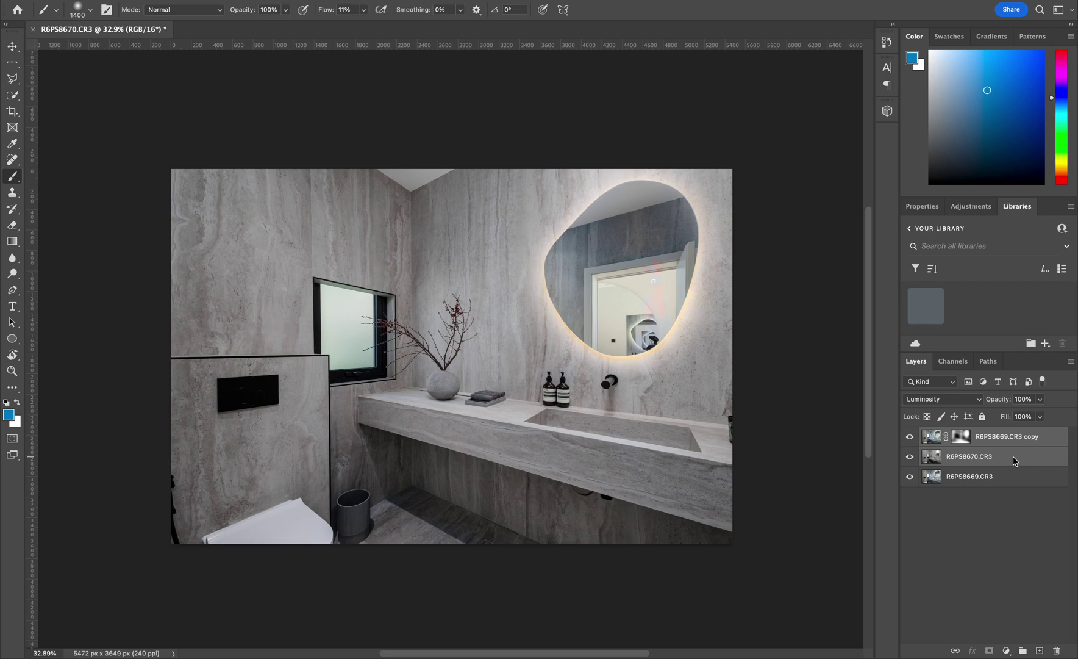
right_click(1015, 462)
click(979, 465)
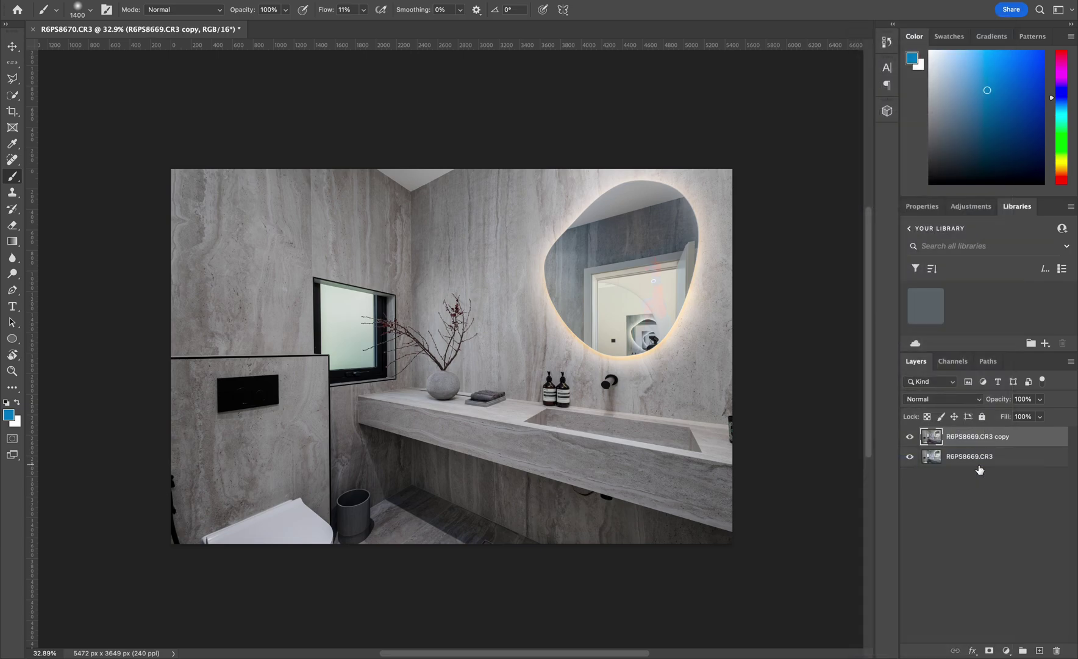
- Move the R6PS8669.CR3 layer above the merged layer and add a black layer mask to it
drag(1027, 457, 1024, 434)
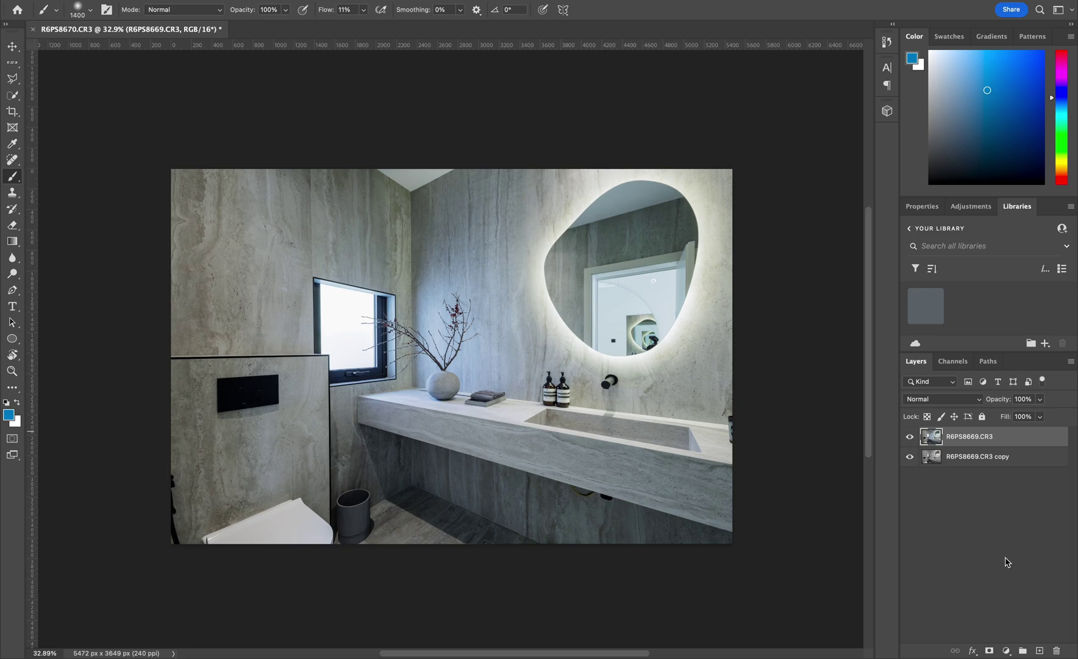
alt+click(990, 650)
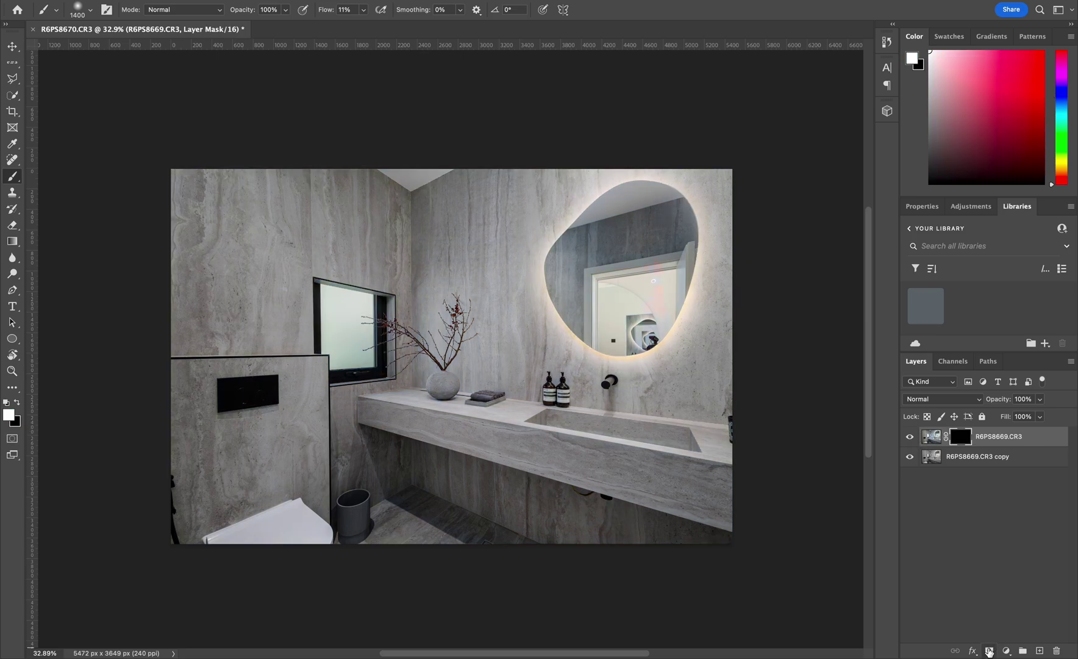
- Select the mirror glass with Quick Selection and paint white inside it on the R6PS8669.CR3 mask with a soft brush at 11% flow
mouse_move(604, 293)
mouse_down()
mouse_move(647, 301)
mouse_move(634, 289)
mouse_move(619, 325)
mouse_move(634, 287)
mouse_move(630, 296)
mouse_move(629, 209)
mouse_move(633, 285)
mouse_up()
key(w)
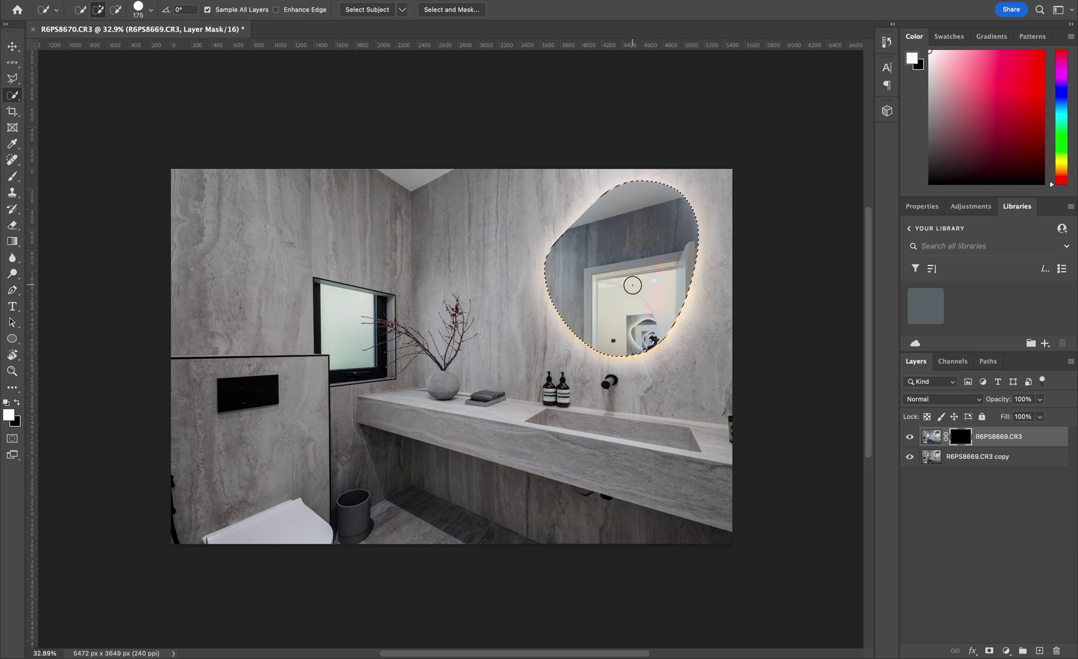
key(b)
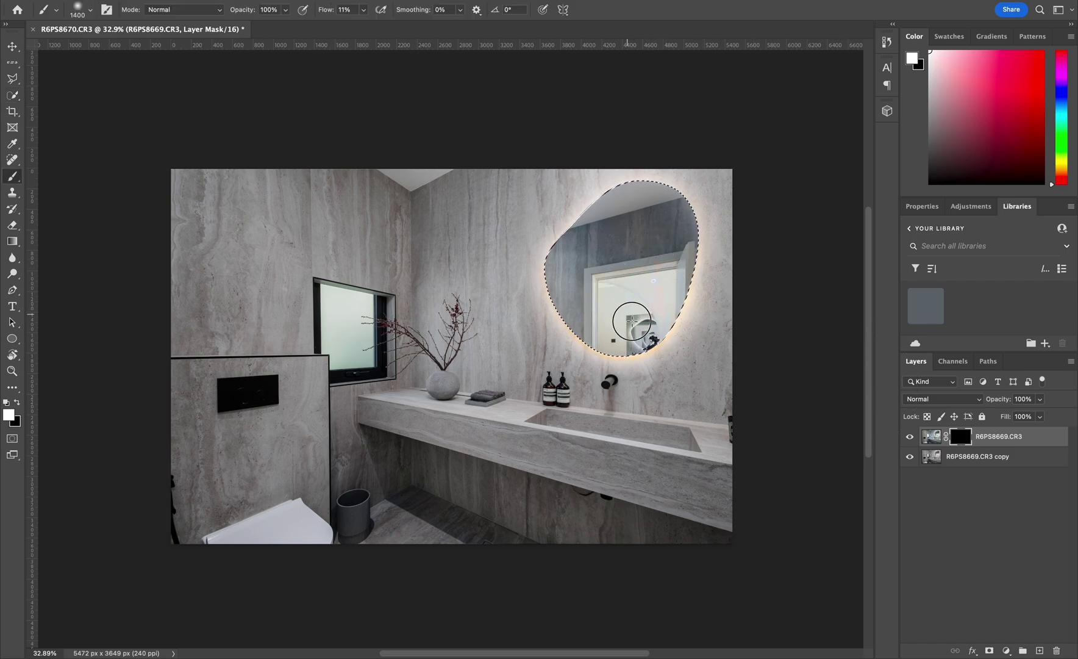
mouse_move(593, 244)
mouse_down()
mouse_move(613, 397)
mouse_move(672, 240)
mouse_up()
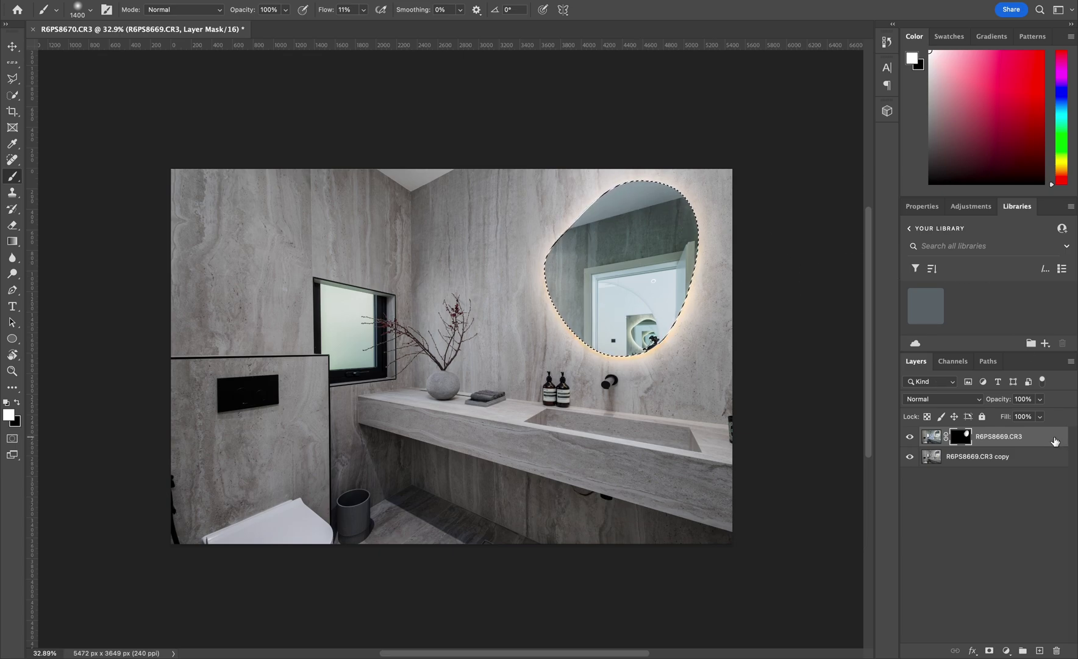
- Merge the masked R6PS8669.CR3 layer with the R6PS8669.CR3 copy layer below, keeping the mirror selection
shift+click(1021, 456)
right_click(1019, 459)
click(989, 465)
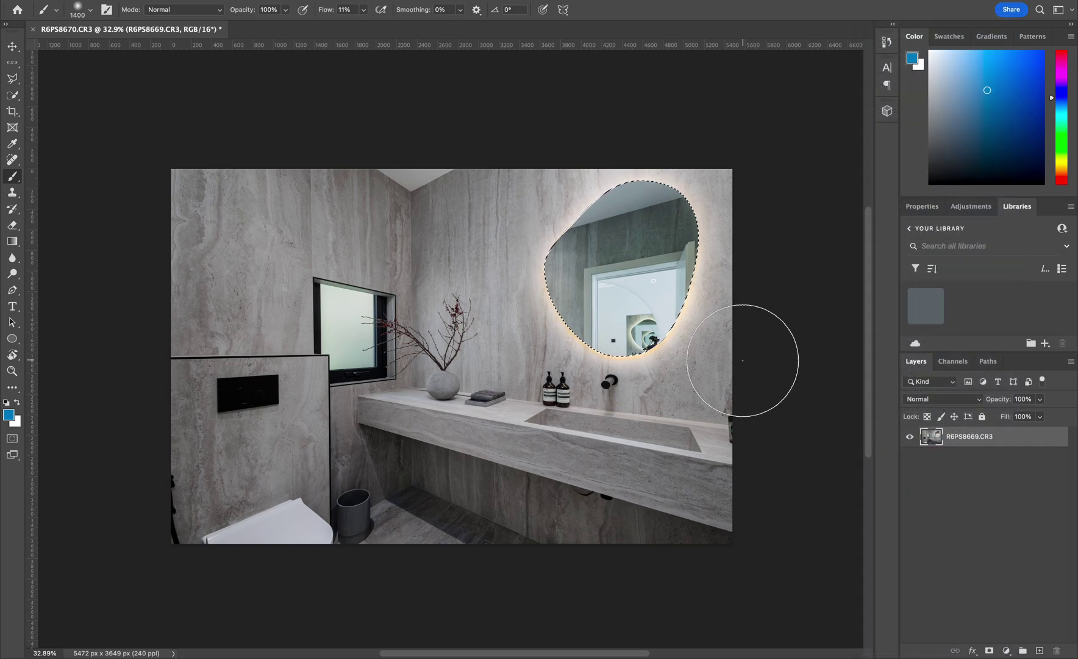
- Copy the selected mirror glass to its own layer and open that layer in the Camera Raw Filter
key(super+j)
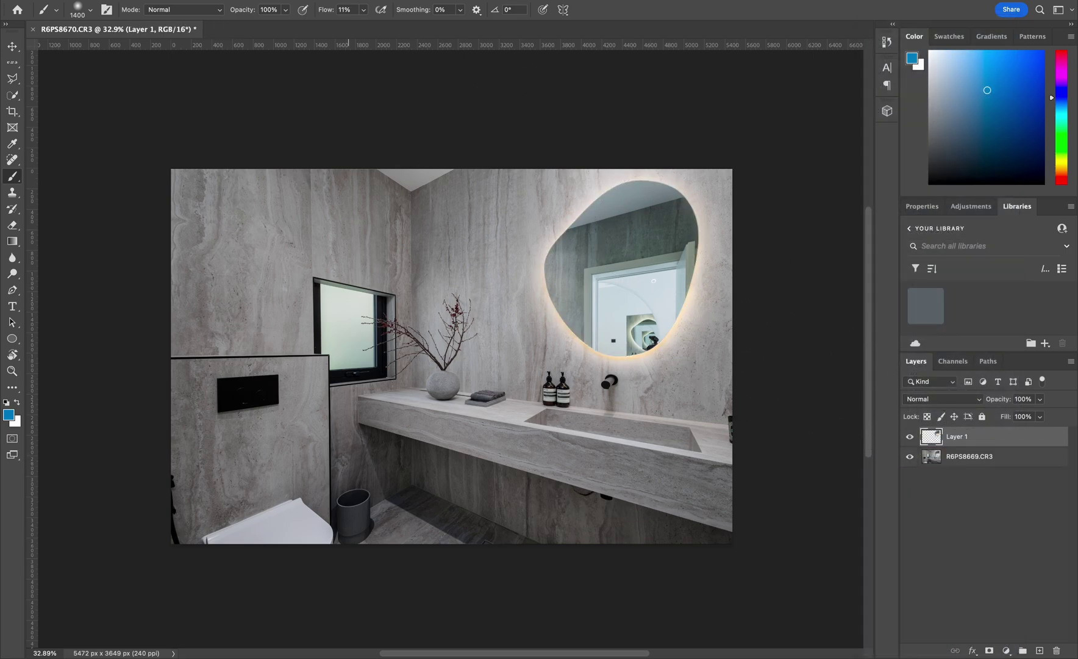
click(280, 2)
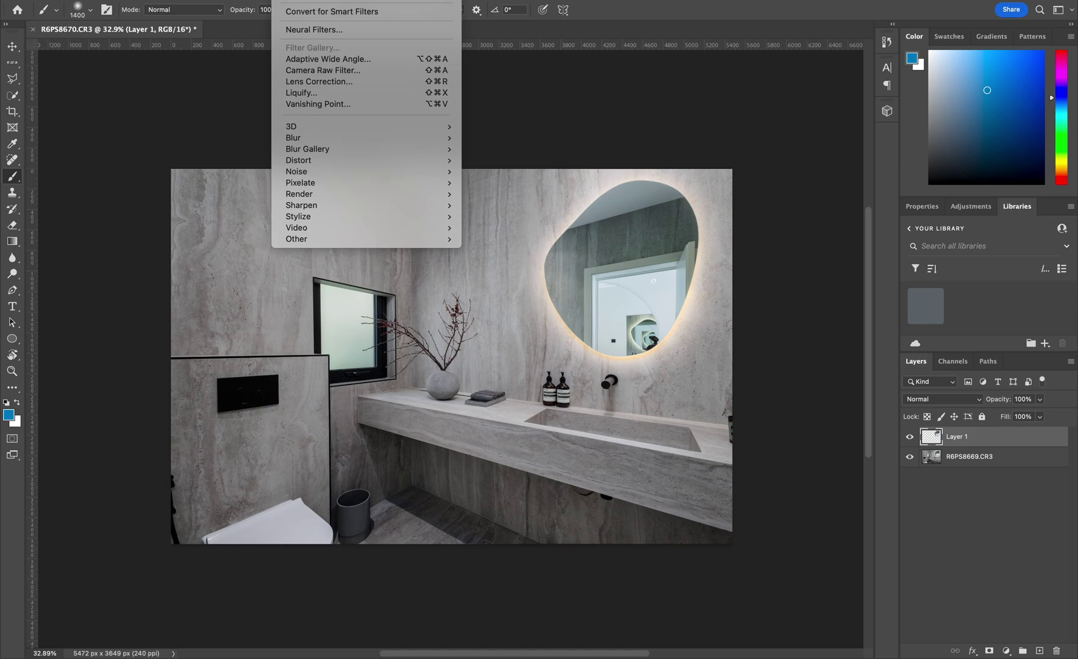
click(315, 73)
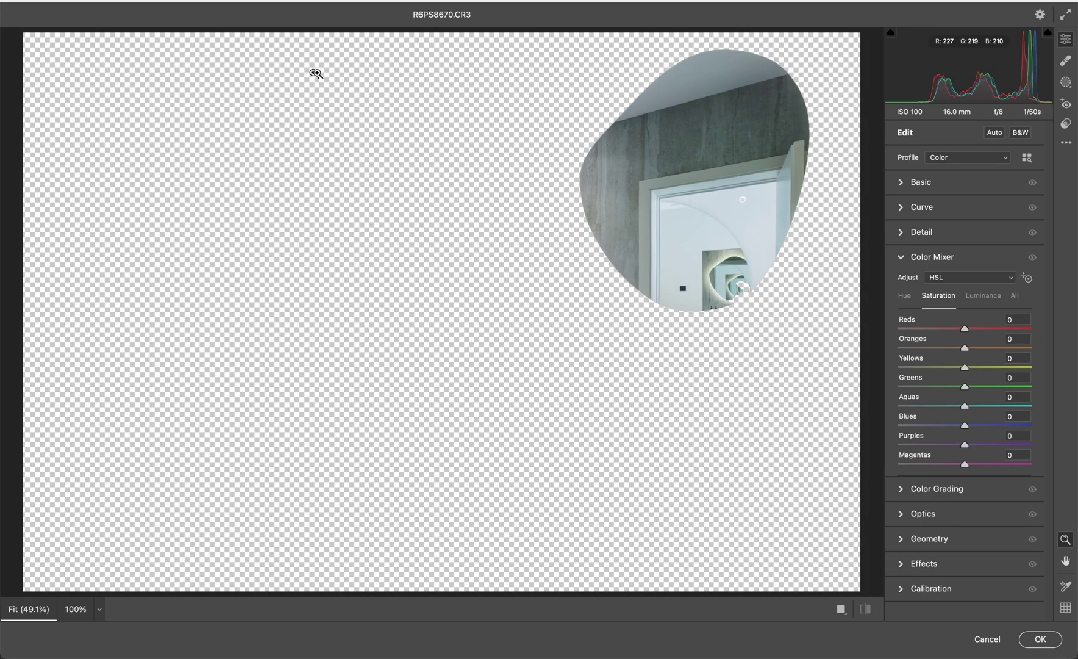
- Try a white balance Temperature of +6 on the mirror and reset it
click(902, 182)
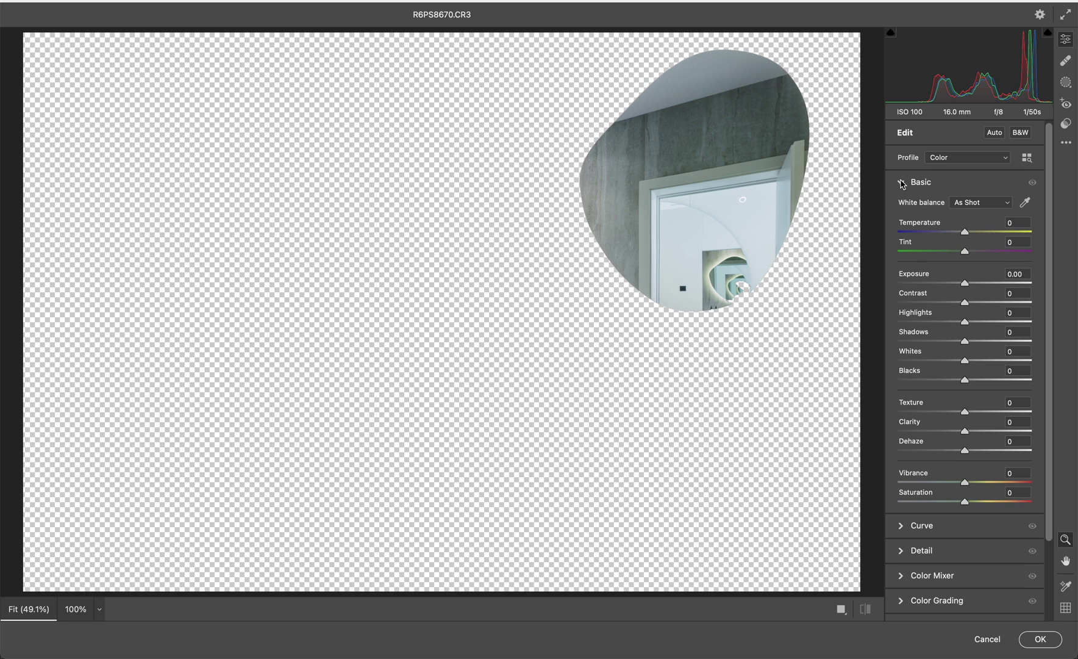
drag(962, 233, 968, 233)
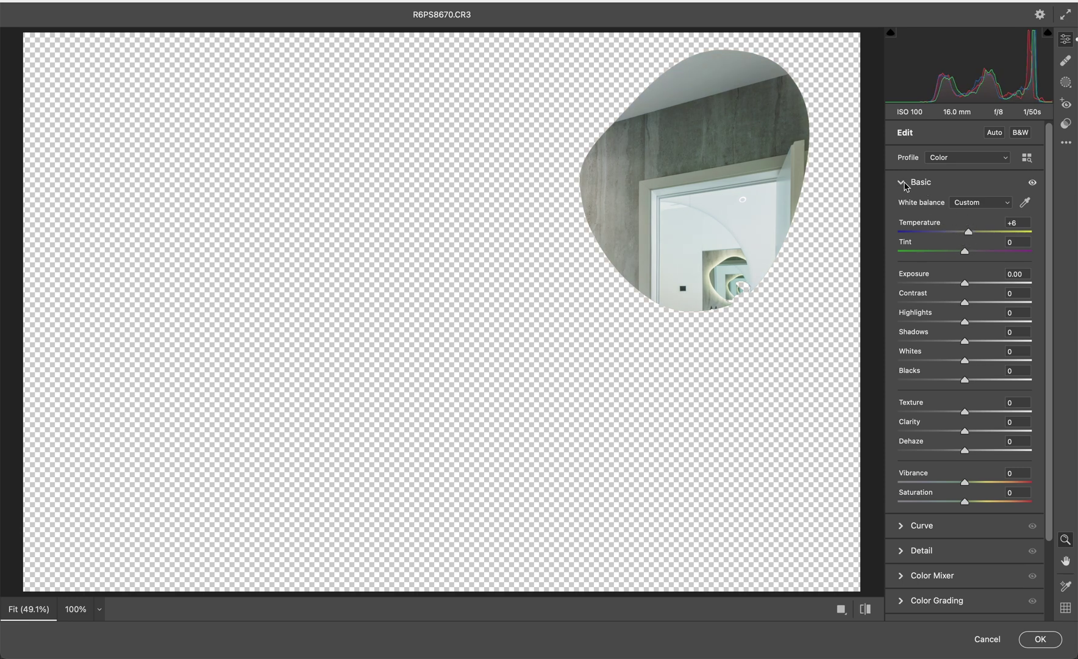
double_click(969, 233)
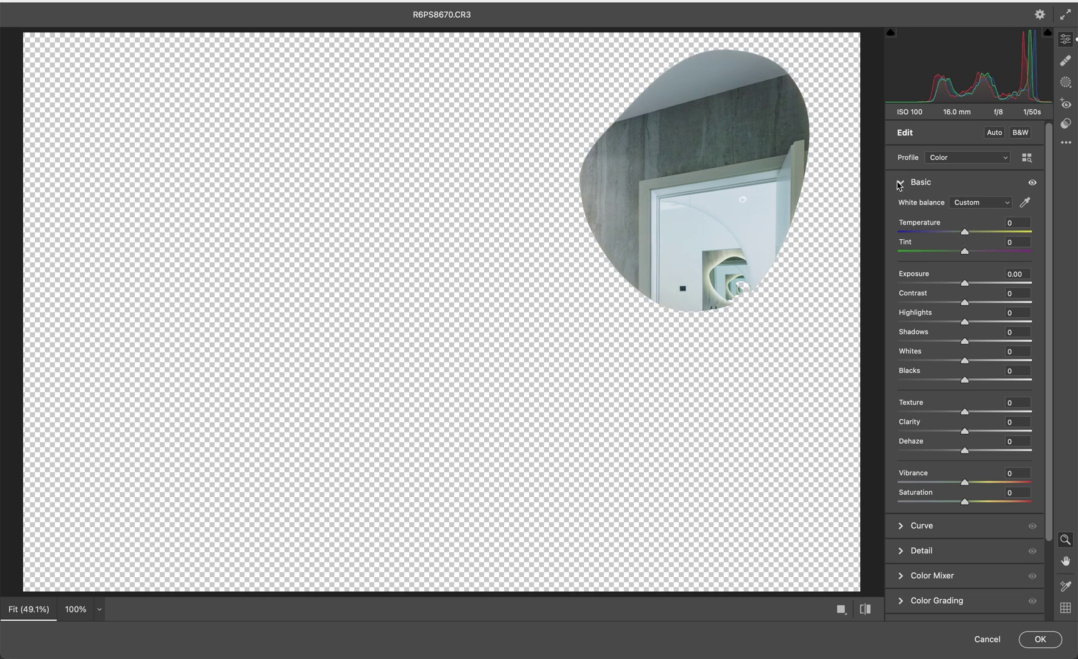
click(900, 183)
- Set the mirror's Color Mixer saturation to Blues -51, Yellows +15 and Oranges +6, and apply the filter
click(903, 259)
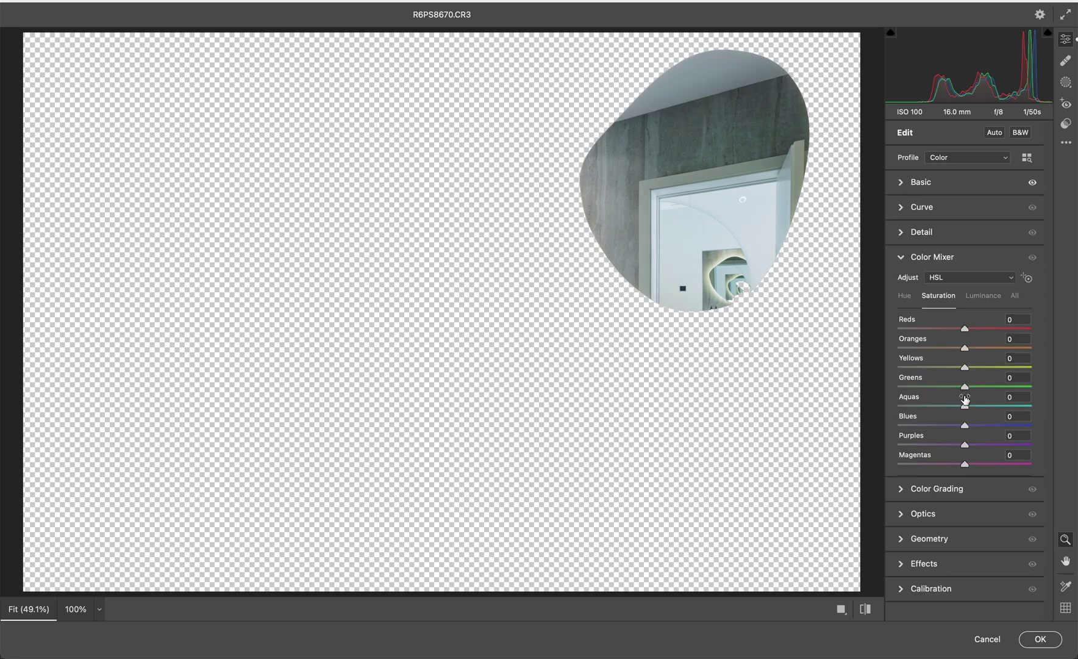
drag(966, 429, 930, 429)
drag(965, 373, 974, 372)
drag(963, 349, 969, 350)
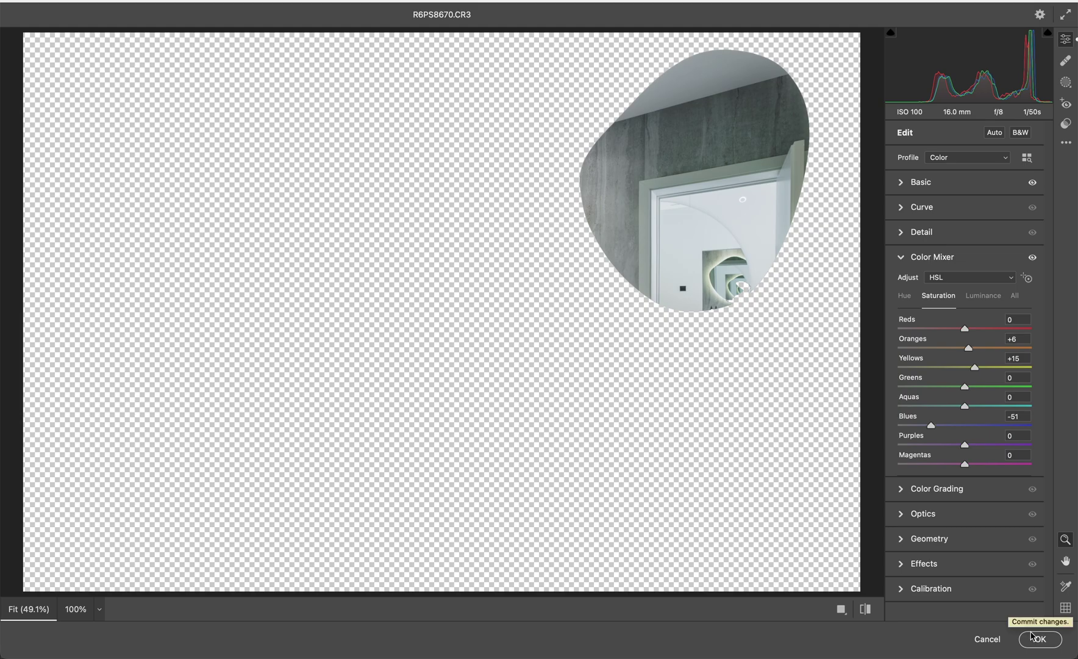
click(1035, 638)
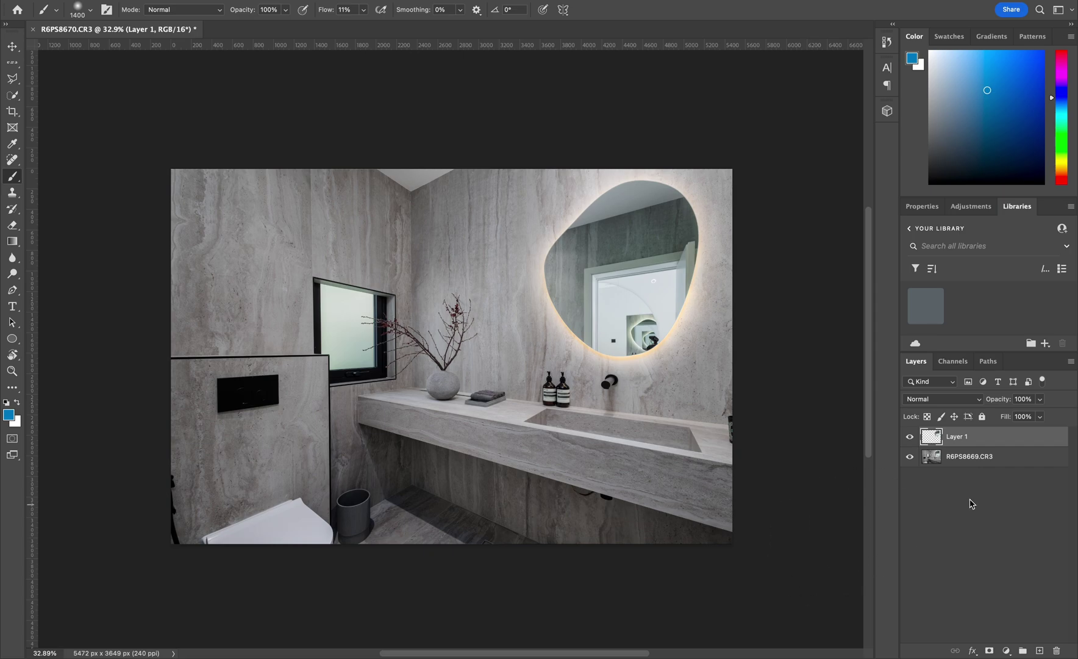
- Merge the corrected mirror layer with the R6PS8669.CR3 layer
shift+click(1014, 462)
right_click(1014, 461)
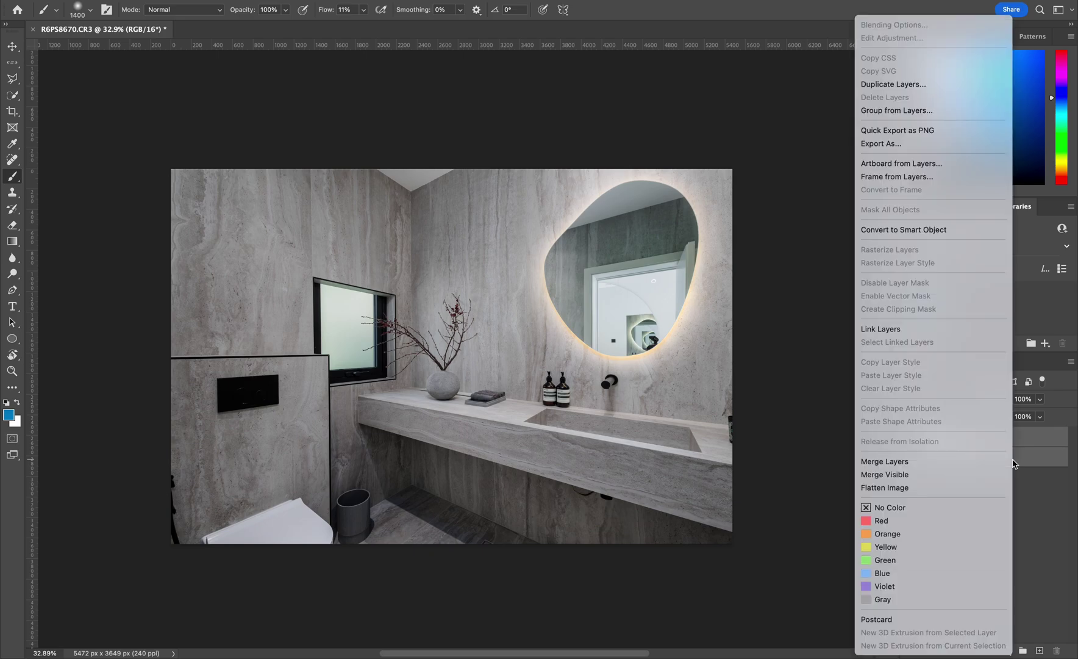
click(961, 462)
- Remove the camera and flash reflection near the mirror's lower edge using the Spot Healing Brush, Content-Aware, at size 15
scroll(681, 397, up, 6)
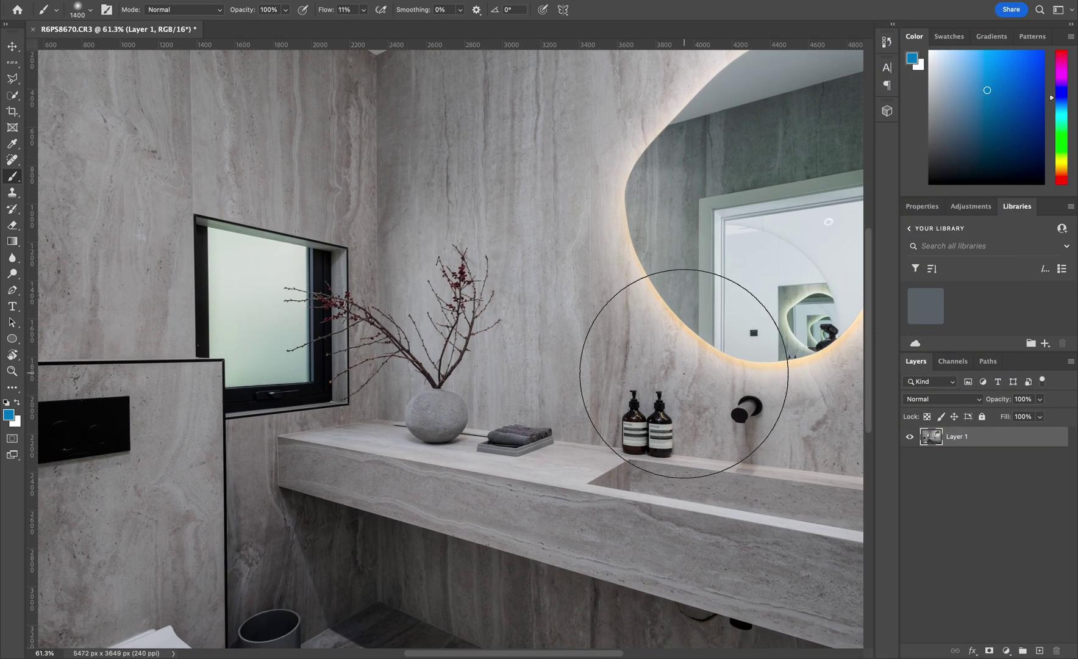
scroll(684, 374, right, 6)
scroll(684, 373, up, 3)
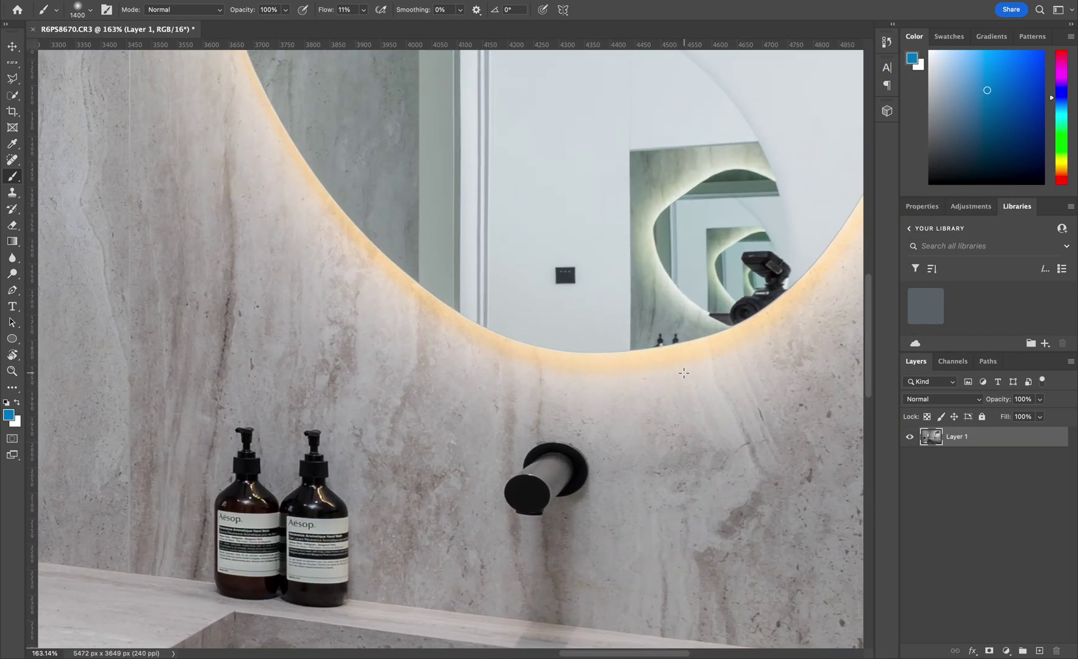
scroll(685, 373, up, 2)
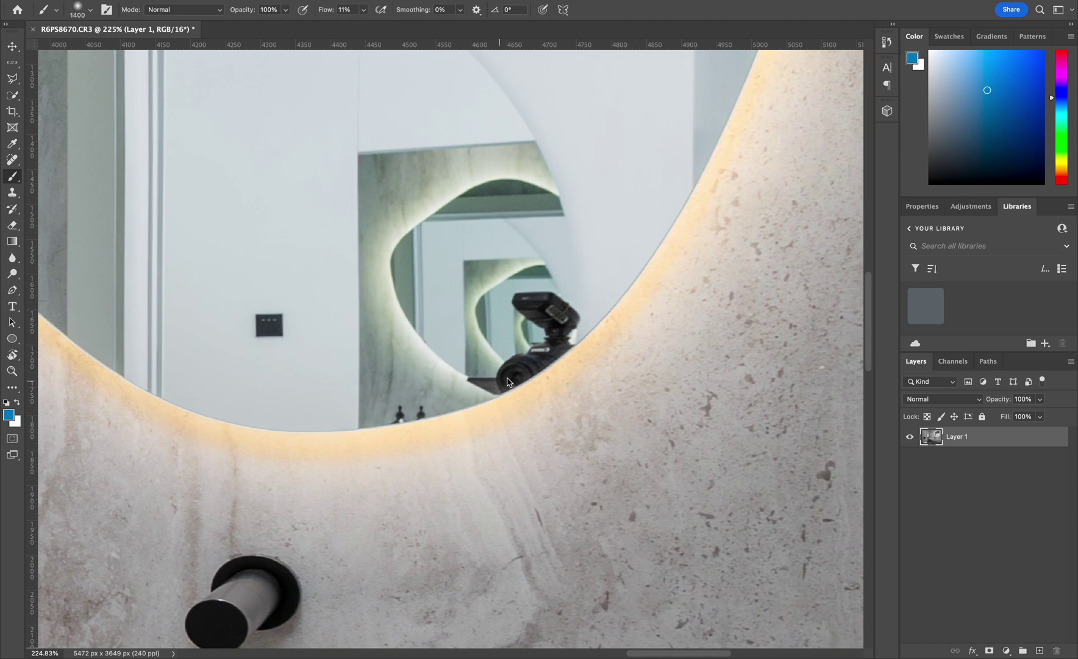
scroll(500, 389, up, 2)
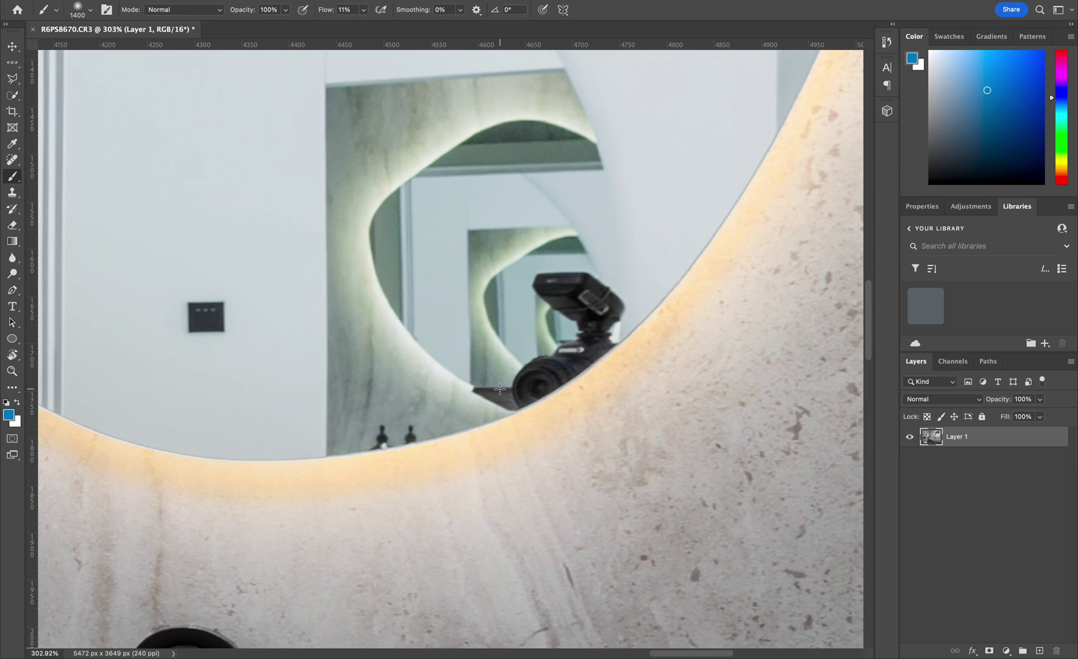
key(j)
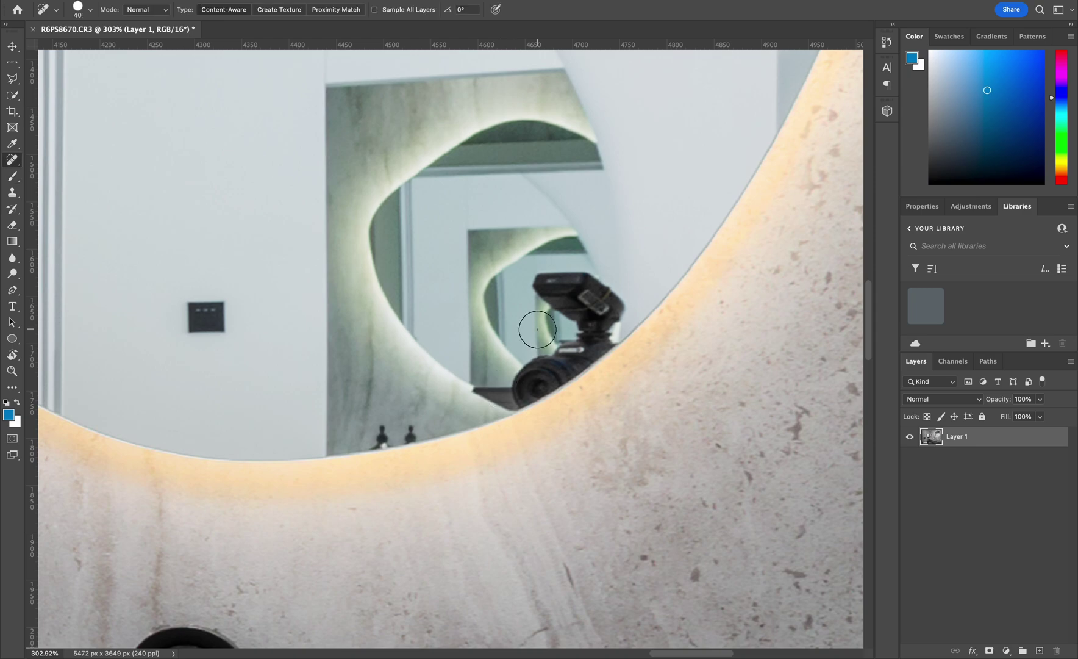
key(bracketleft)
key(bracketleft)
key(bracketleft)
mouse_move(540, 278)
mouse_down()
mouse_move(578, 319)
mouse_move(610, 319)
mouse_move(624, 301)
mouse_move(591, 273)
mouse_move(545, 277)
mouse_move(579, 308)
mouse_move(609, 307)
mouse_move(577, 282)
mouse_move(565, 282)
mouse_move(608, 324)
mouse_move(535, 364)
mouse_move(517, 401)
mouse_move(602, 349)
mouse_move(614, 335)
mouse_move(534, 382)
mouse_move(612, 324)
mouse_up()
click(582, 328)
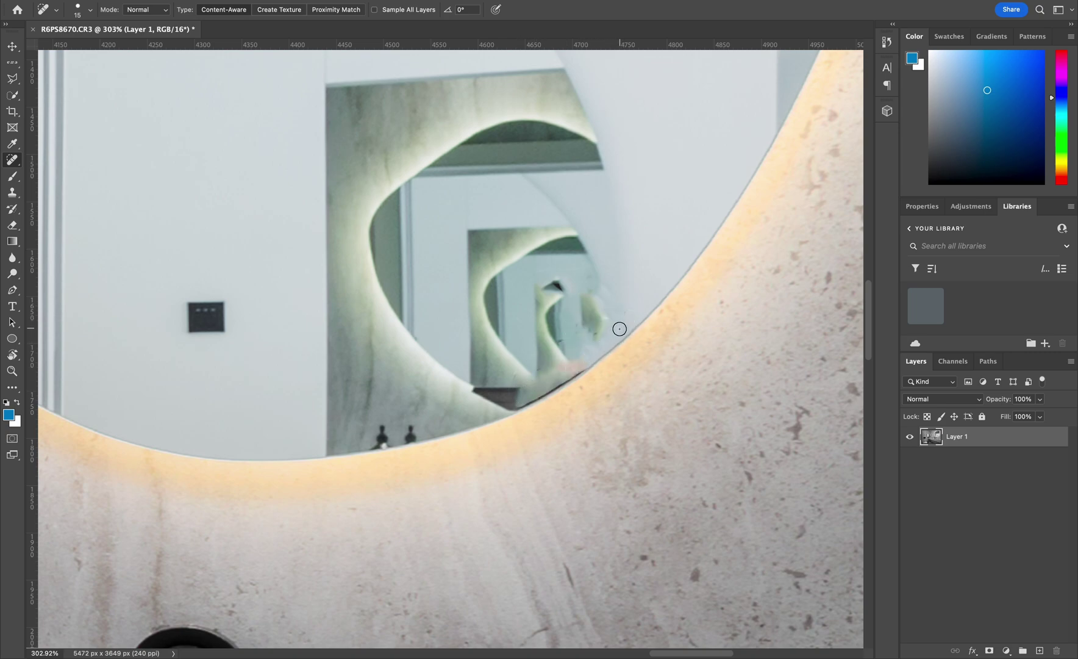
click(586, 327)
drag(577, 344, 559, 344)
- Close the blended bathroom document and save its changes
key(super+0)
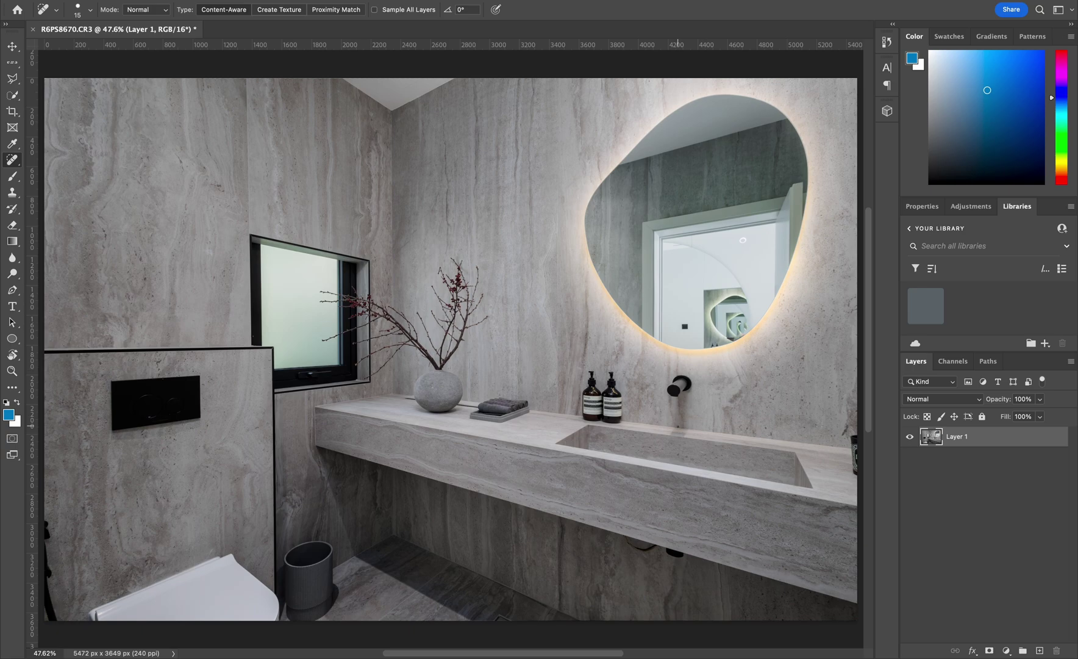
scroll(678, 425, down, 2)
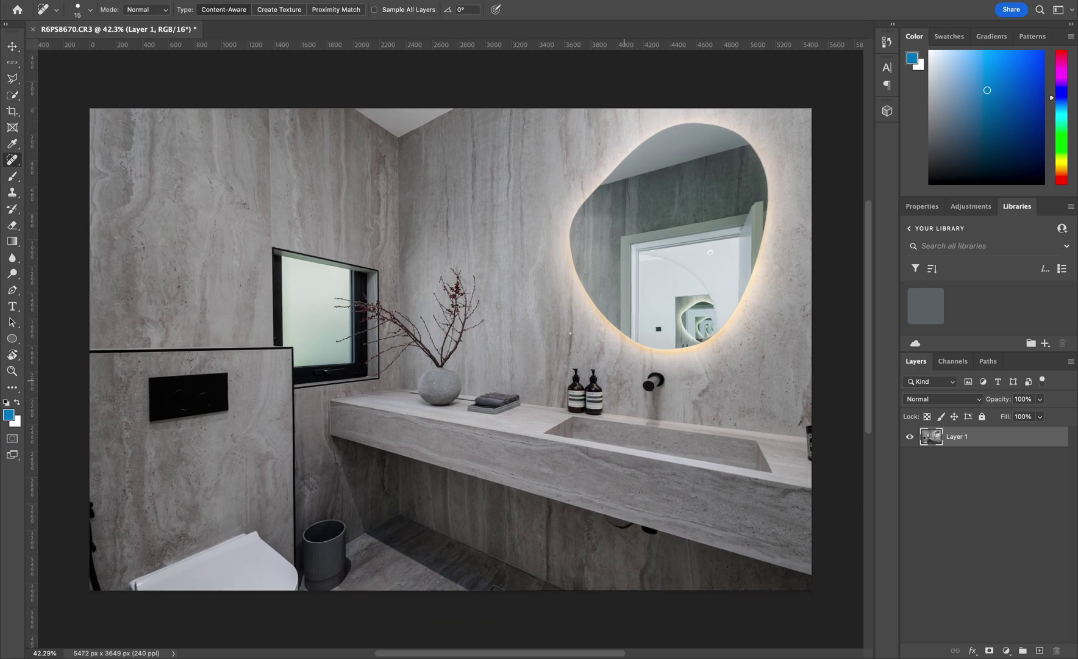
click(33, 30)
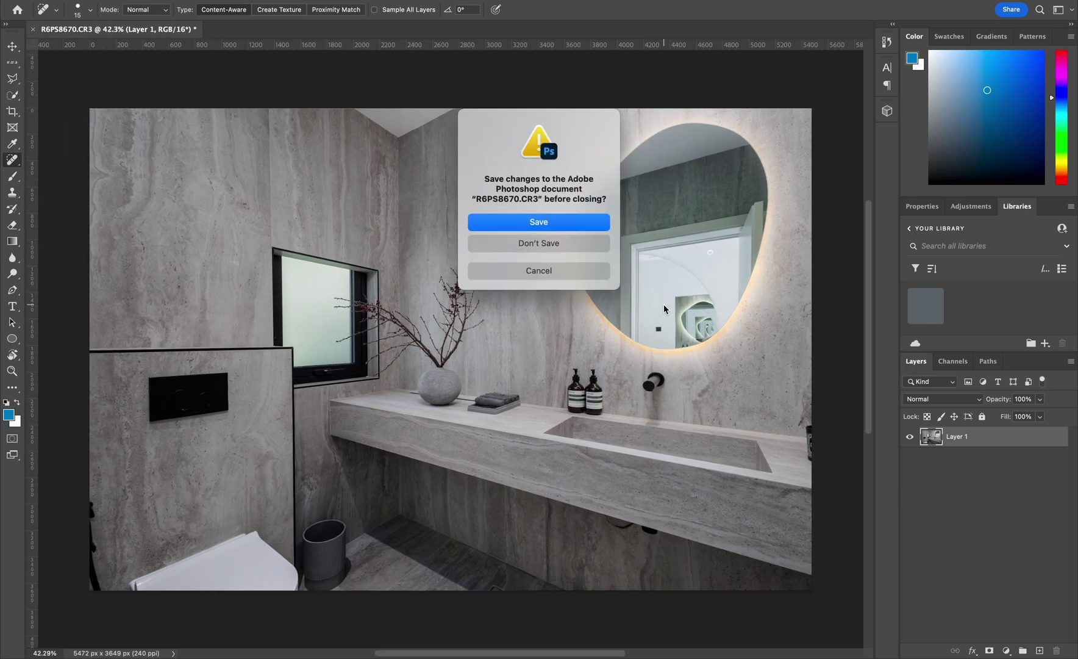
click(538, 222)
- Switch to Lightroom Classic and compare R6PS8669-Edit.tif with the original R6PS8669.CR3 and R6PS8670.CR3 exposures
mouse_move(451, 637)
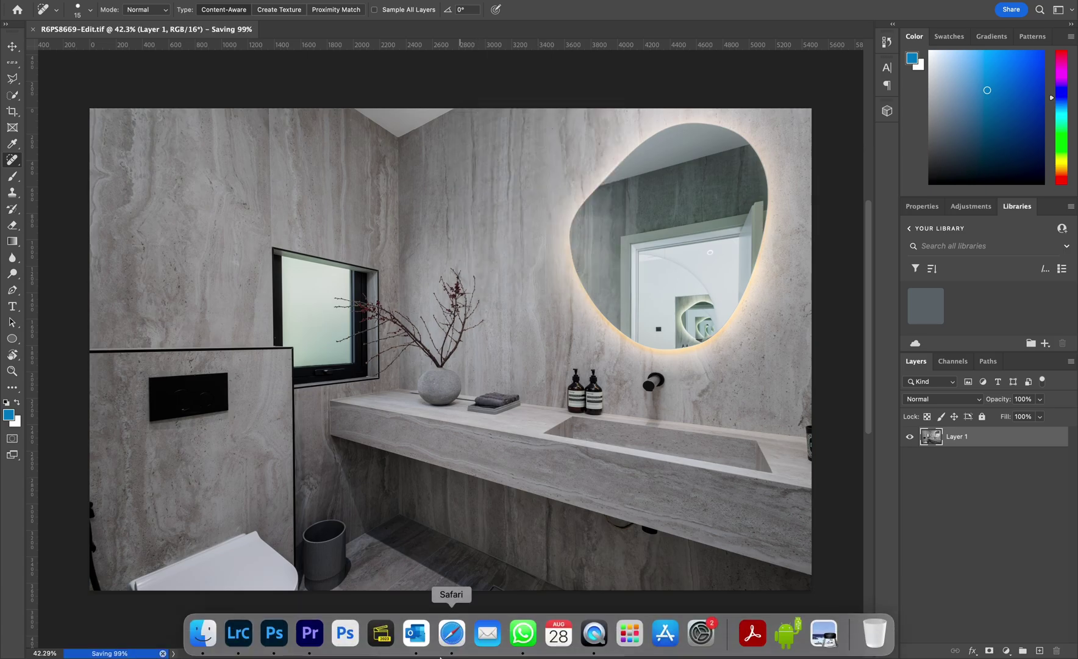
click(239, 633)
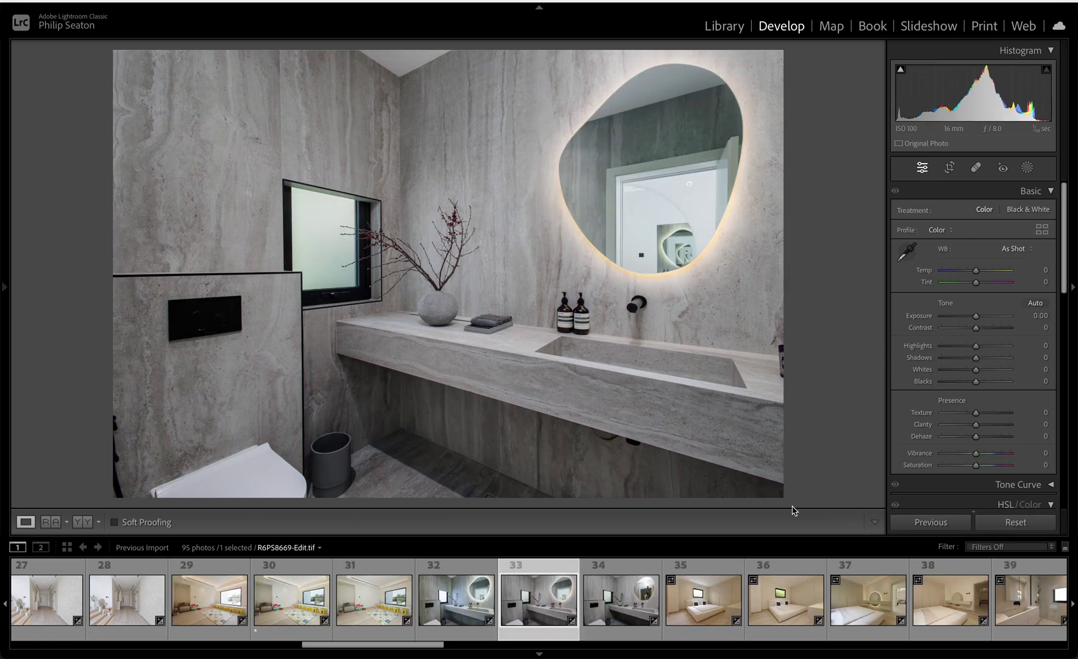
key(Left)
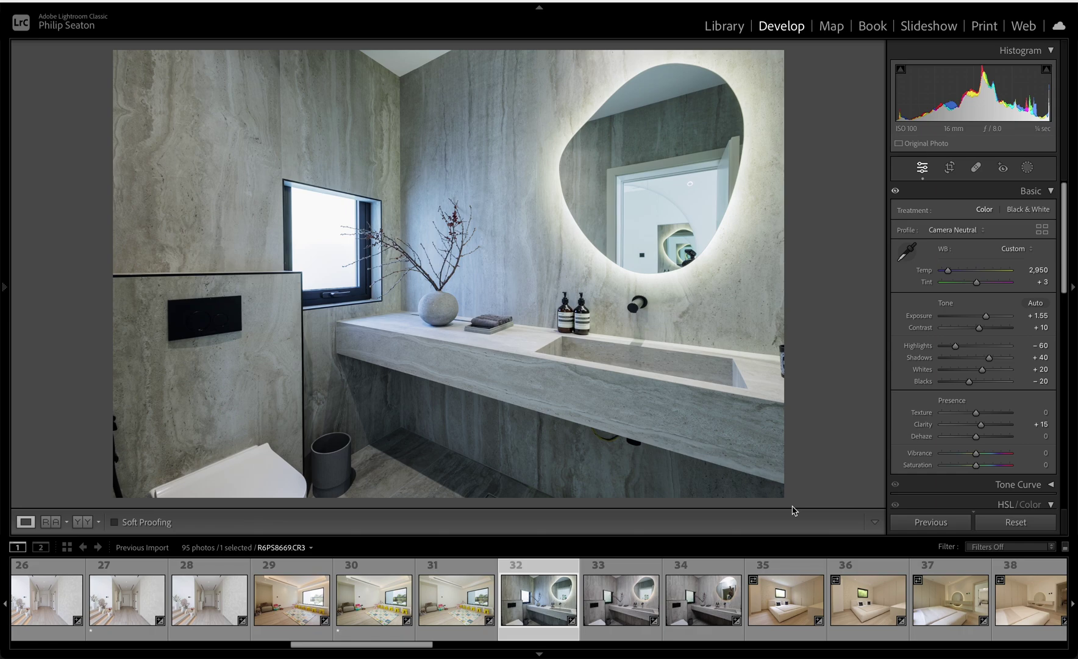
click(709, 598)
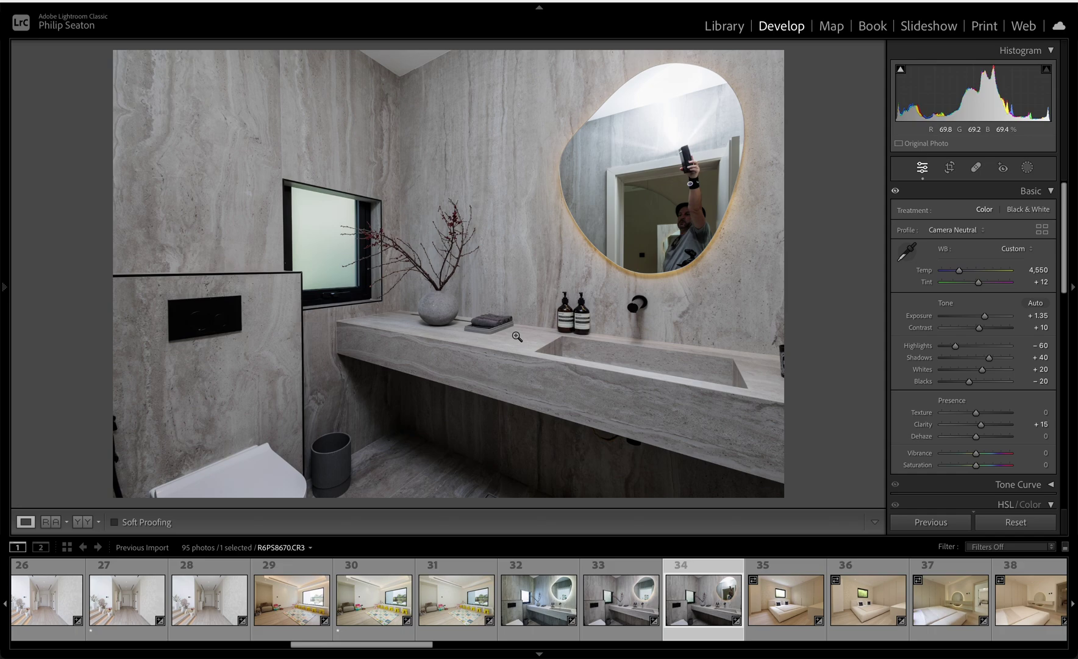
click(620, 604)
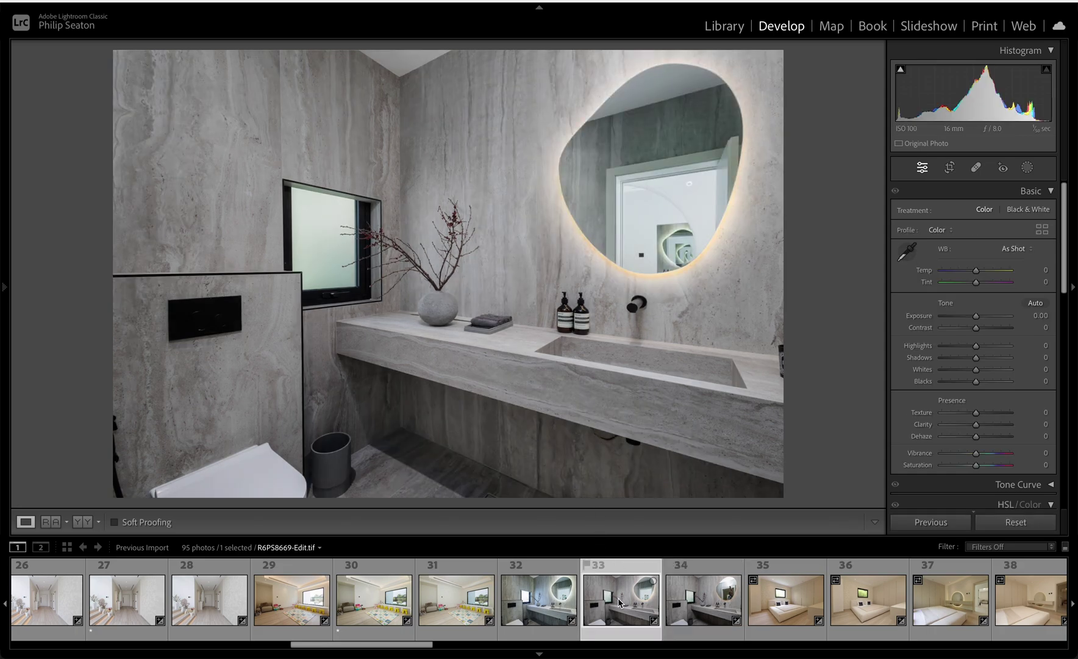